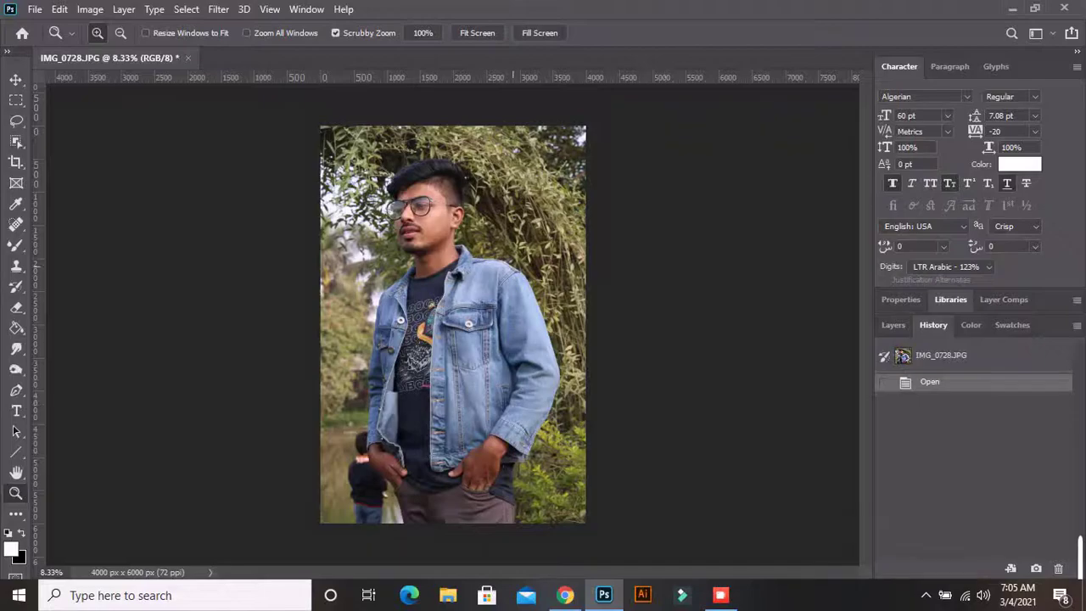
- Zoom into the face and Spot Heal blemishes on the cheek, temple and forehead
drag(416, 206, 449, 206)
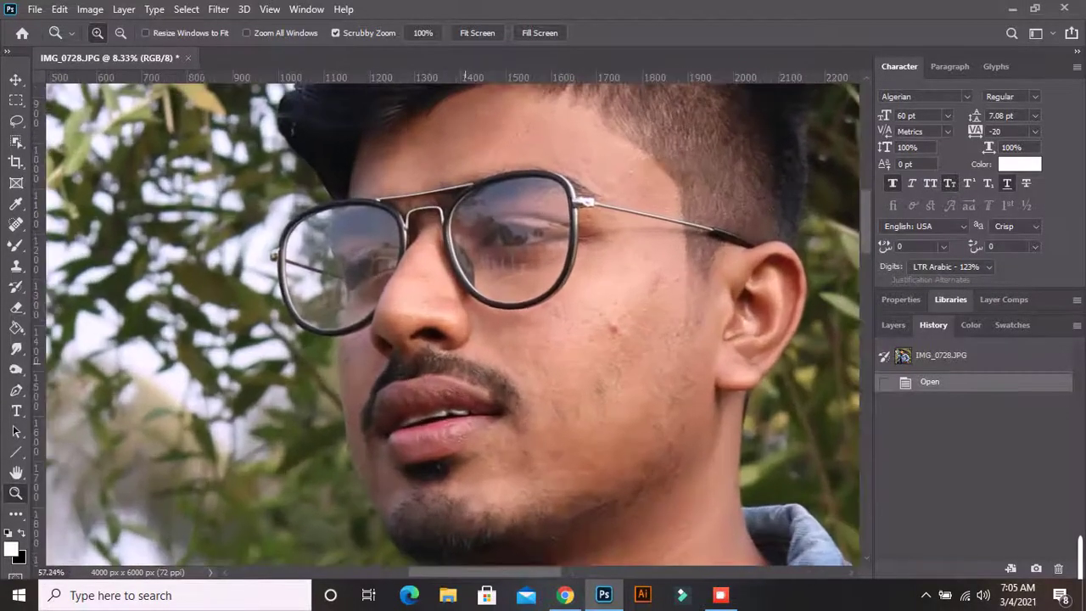
mouse_move(589, 205)
mouse_down()
mouse_move(660, 205)
mouse_move(513, 205)
mouse_move(560, 206)
mouse_up()
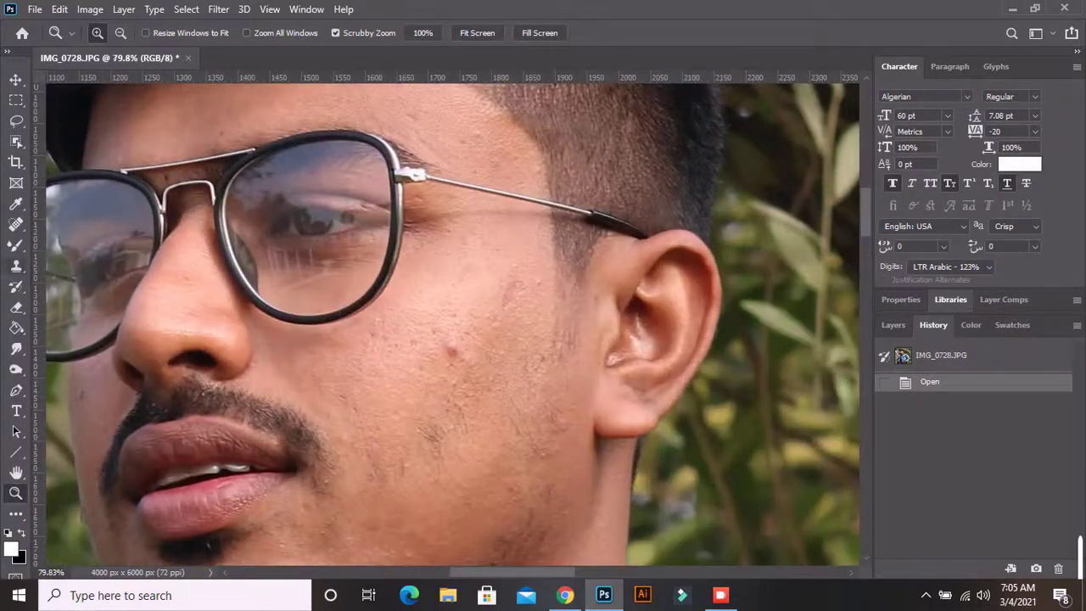
key(j)
click(451, 350)
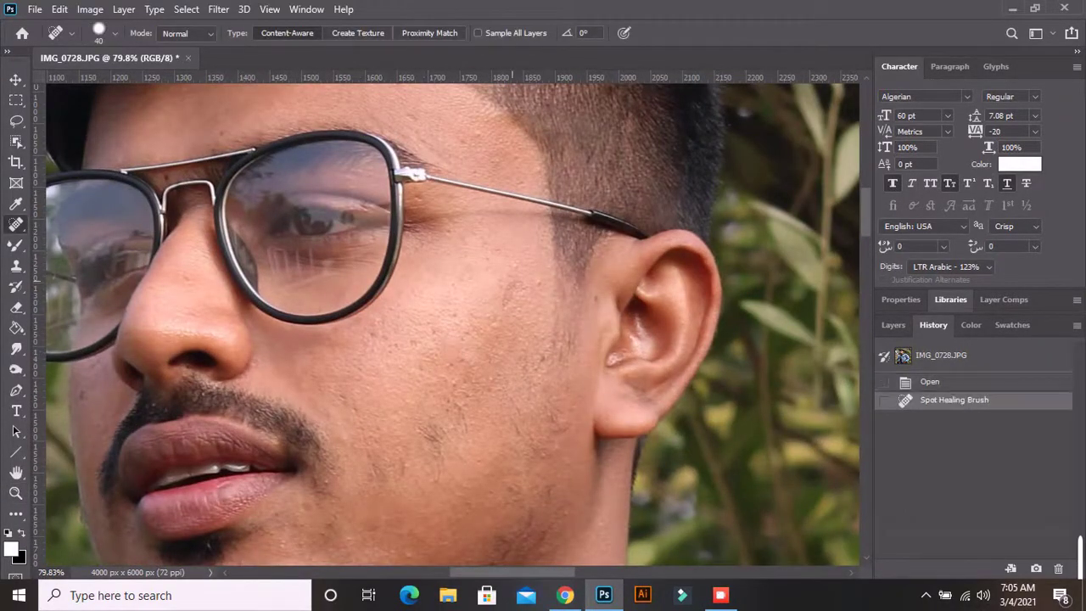
drag(512, 282, 509, 295)
click(372, 335)
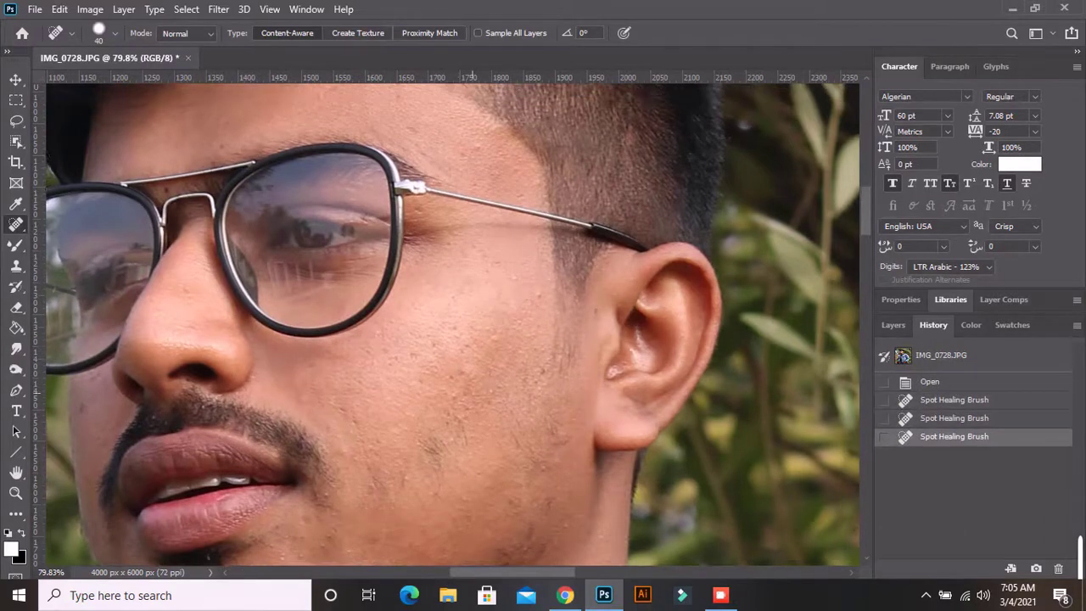
scroll(348, 305, up, 5)
click(325, 269)
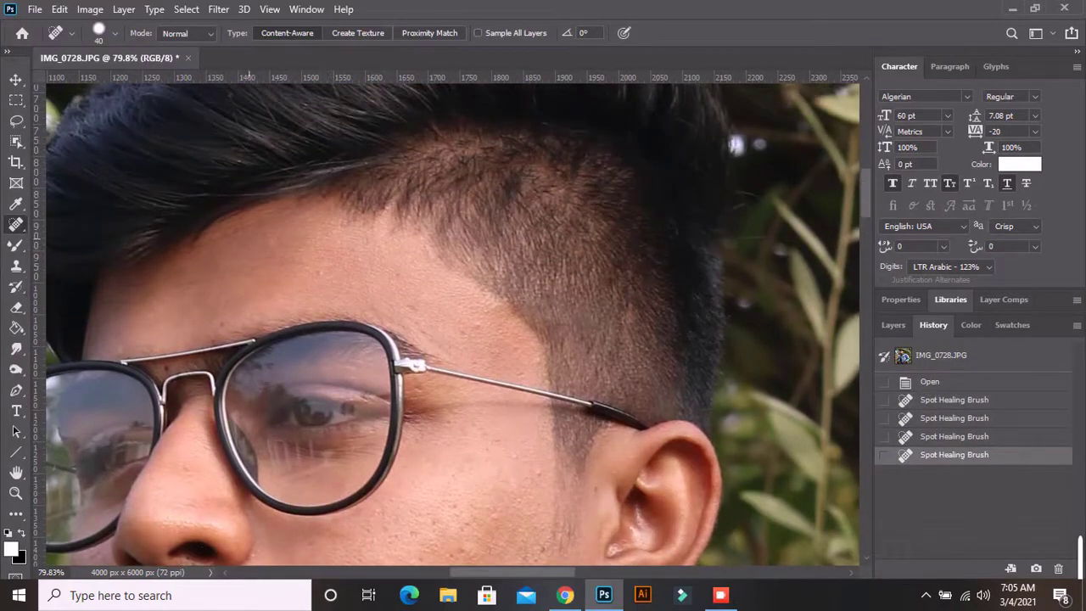
click(272, 235)
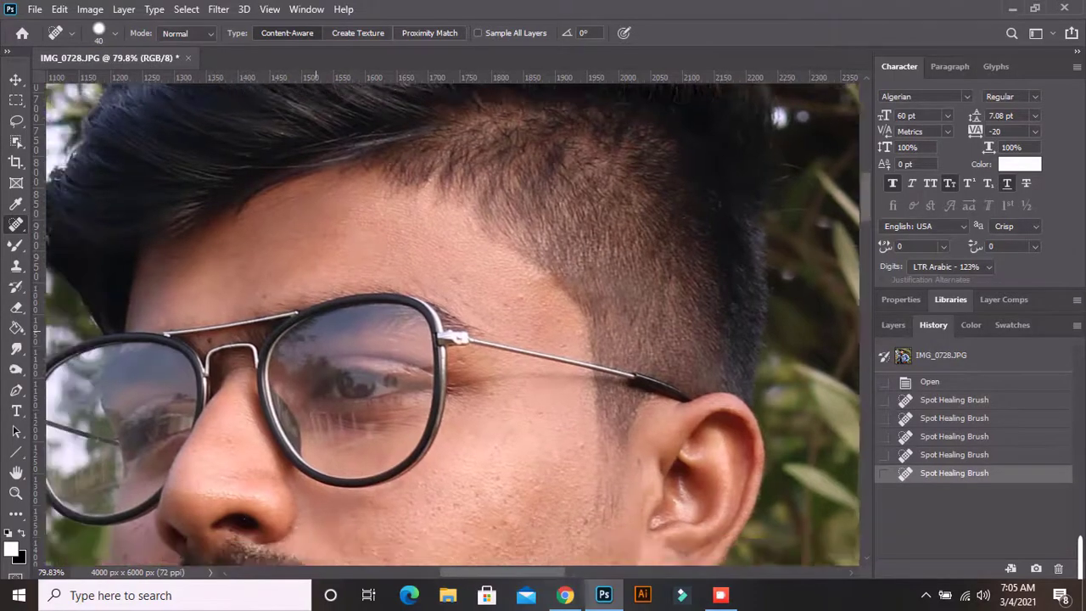
- Heal the remaining spots near the nose and on the lower cheek
scroll(272, 235, down, 5)
scroll(272, 236, left, 3)
click(263, 473)
scroll(602, 449, down, 2)
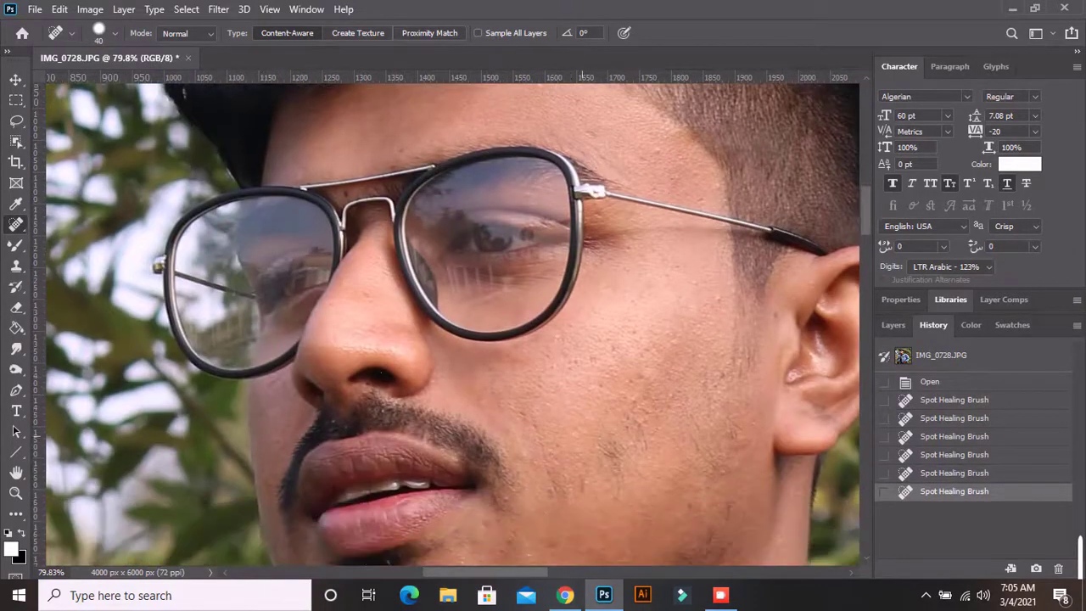
mouse_move(602, 448)
mouse_down()
mouse_move(616, 463)
mouse_move(632, 390)
mouse_move(672, 441)
mouse_move(653, 392)
mouse_move(632, 445)
mouse_move(658, 434)
mouse_up()
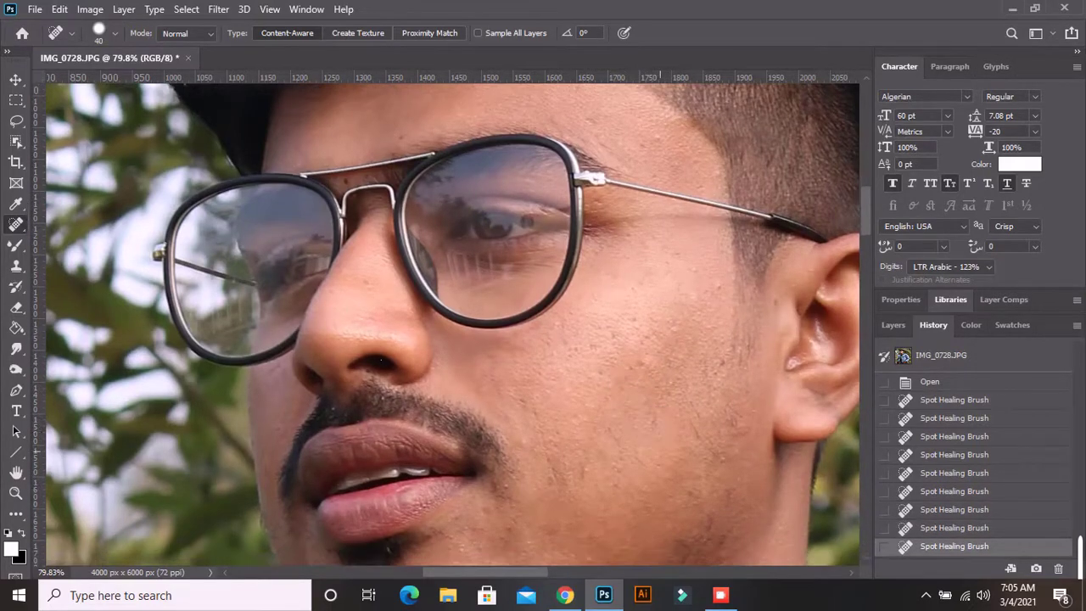
scroll(662, 437, down, 6)
scroll(655, 407, down, 2)
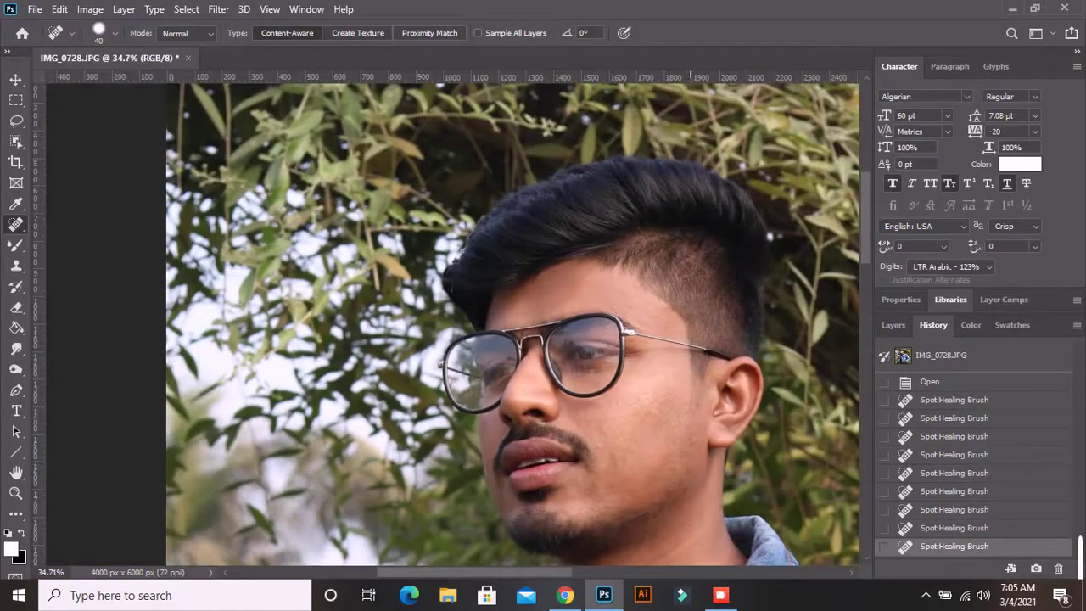
scroll(656, 407, down, 1)
scroll(655, 406, down, 1)
scroll(643, 353, down, 1)
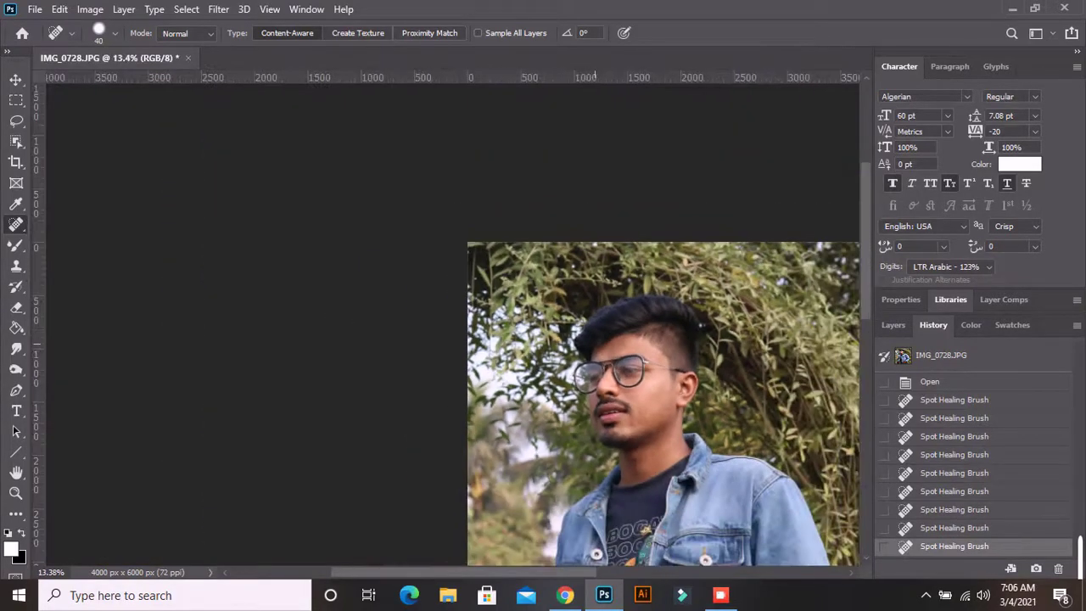
scroll(642, 348, up, 1)
scroll(642, 347, up, 2)
scroll(642, 348, up, 2)
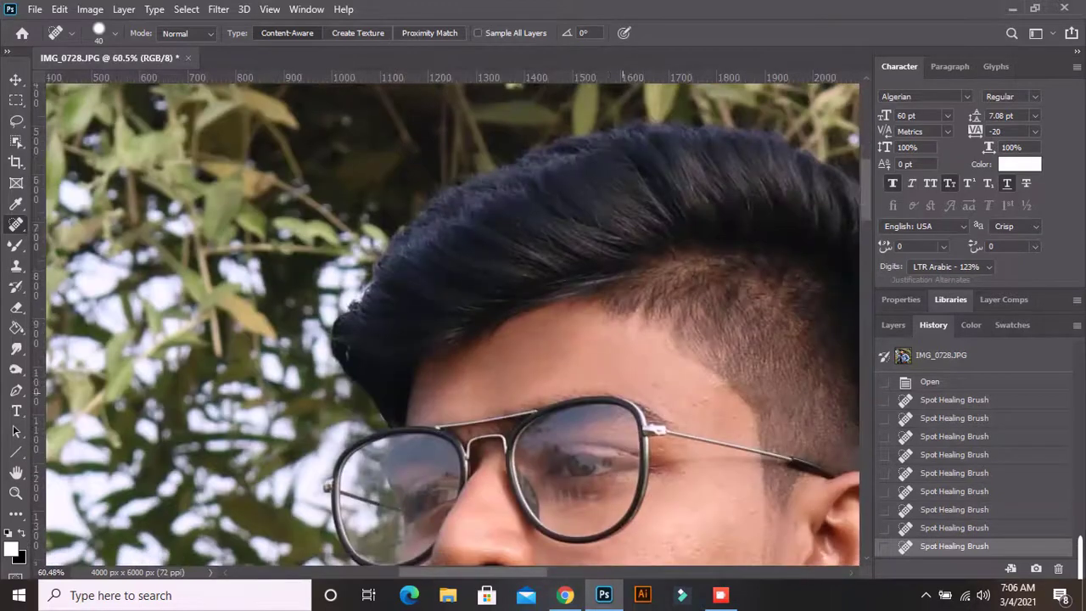
scroll(568, 517, up, 2)
scroll(569, 517, up, 1)
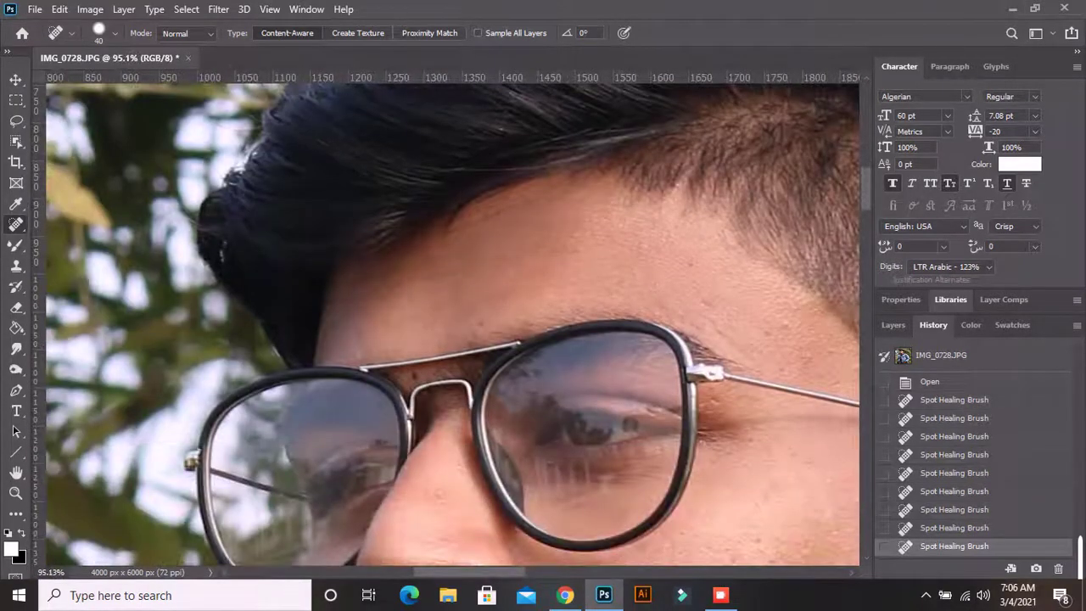
key(b)
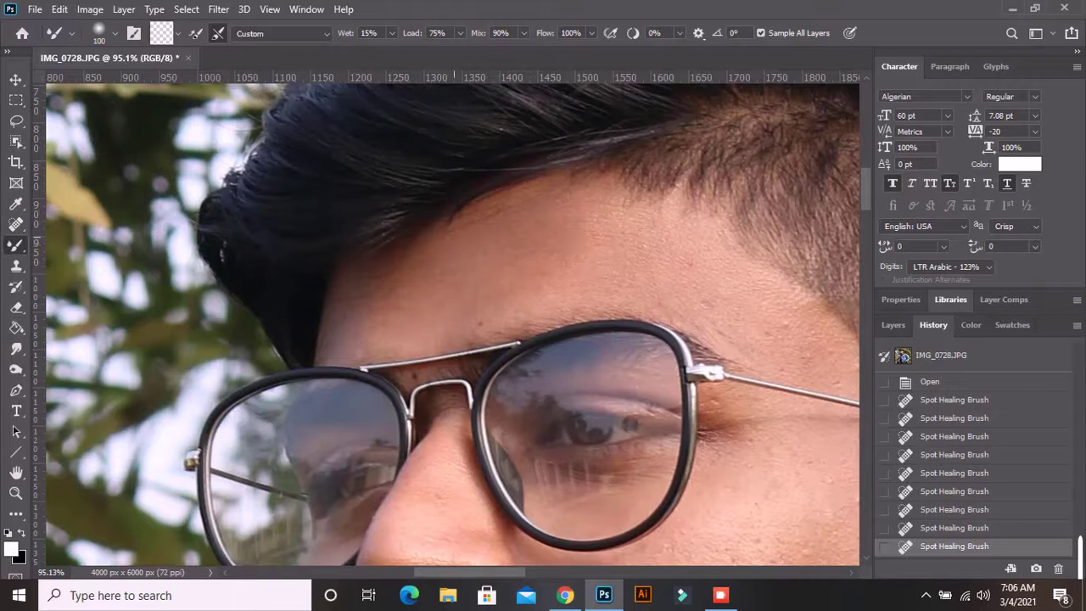
- Blend the forehead skin near the hairline with a Mixer Brush stroke and two dabs
drag(588, 195, 653, 213)
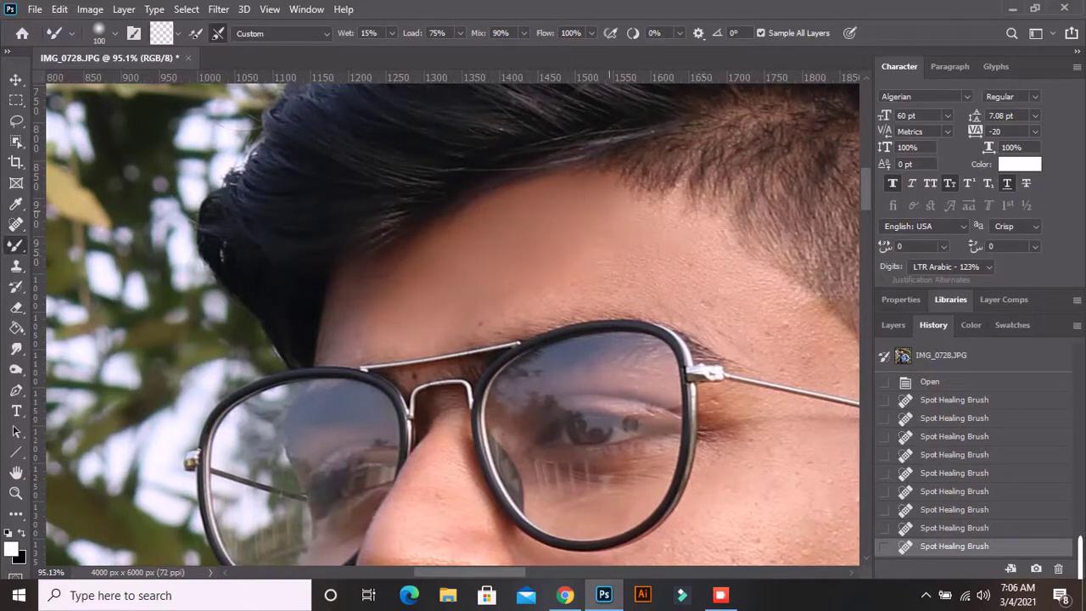
click(499, 297)
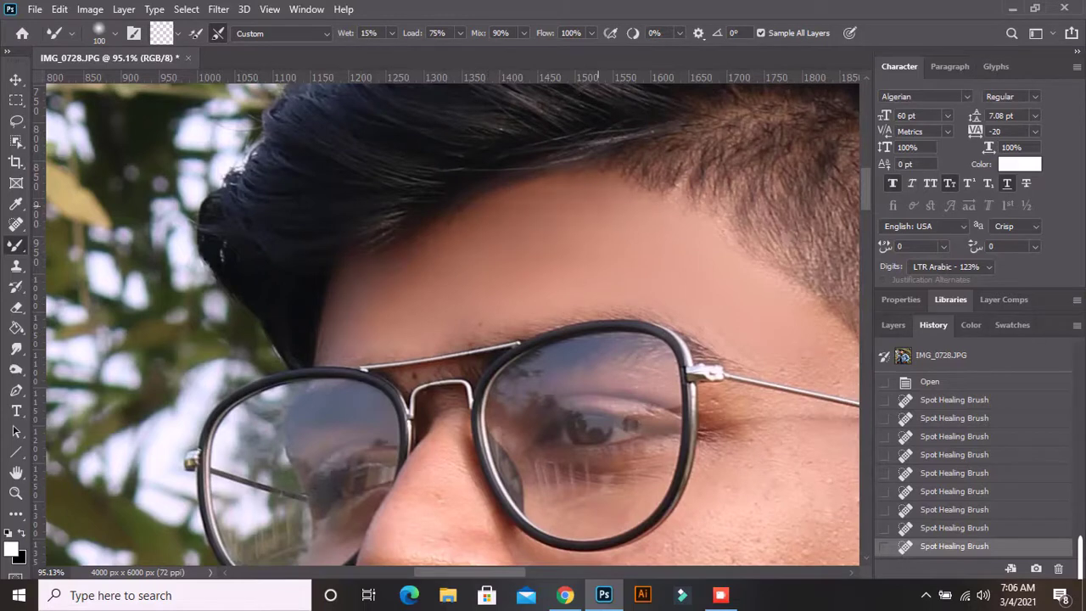
click(489, 207)
scroll(657, 254, down, 2)
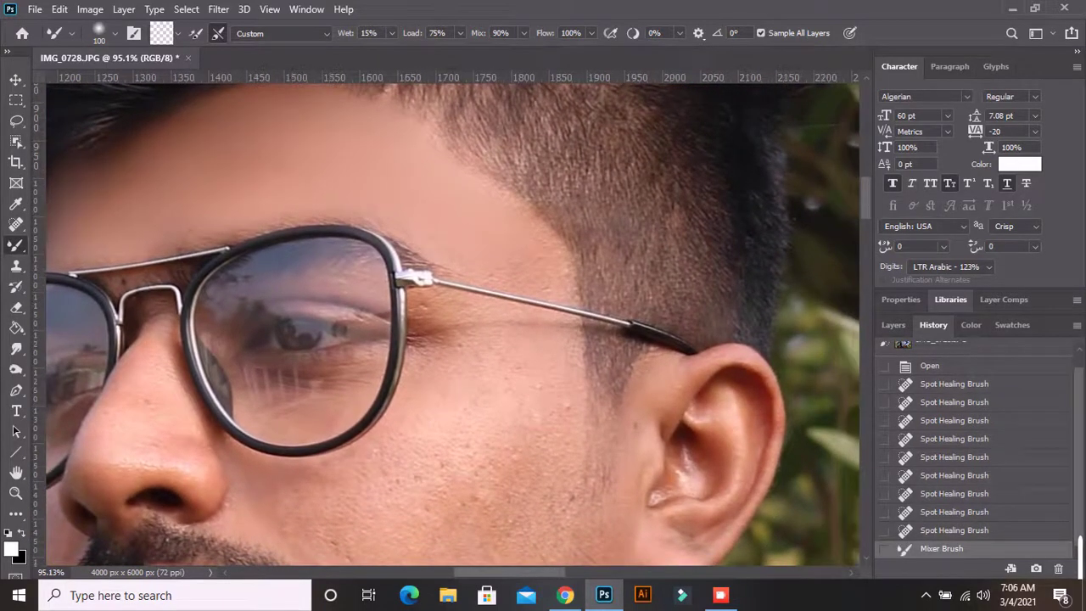
- Set stroke Smoothing to 18% and blend the temple skin beside the glasses arm
click(680, 34)
drag(676, 51, 691, 51)
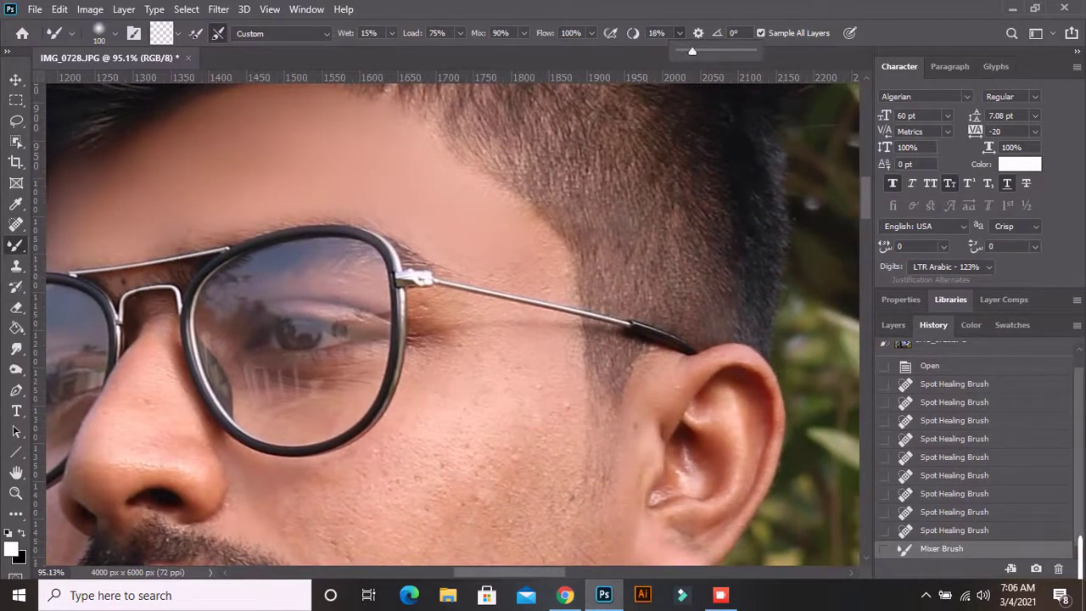
scroll(465, 322, down, 1)
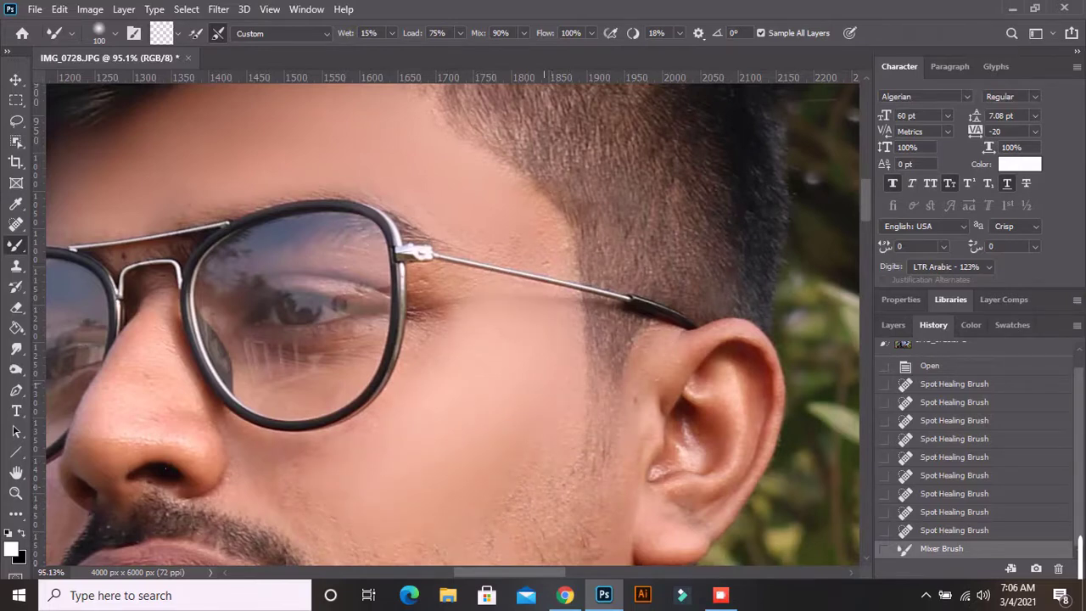
drag(585, 297, 526, 290)
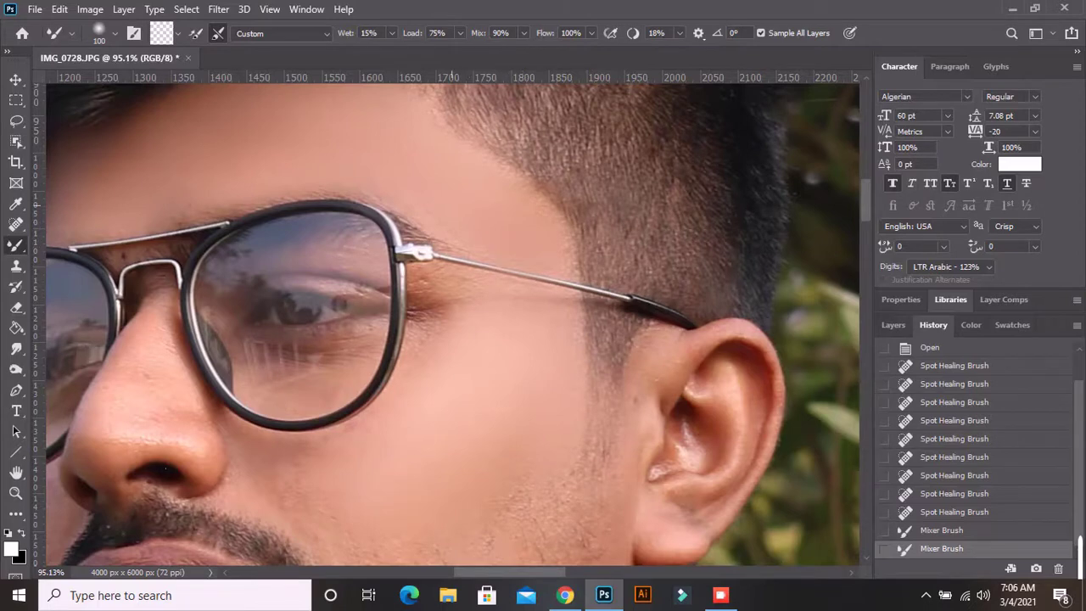
click(449, 289)
scroll(449, 288, down, 2)
scroll(458, 289, down, 1)
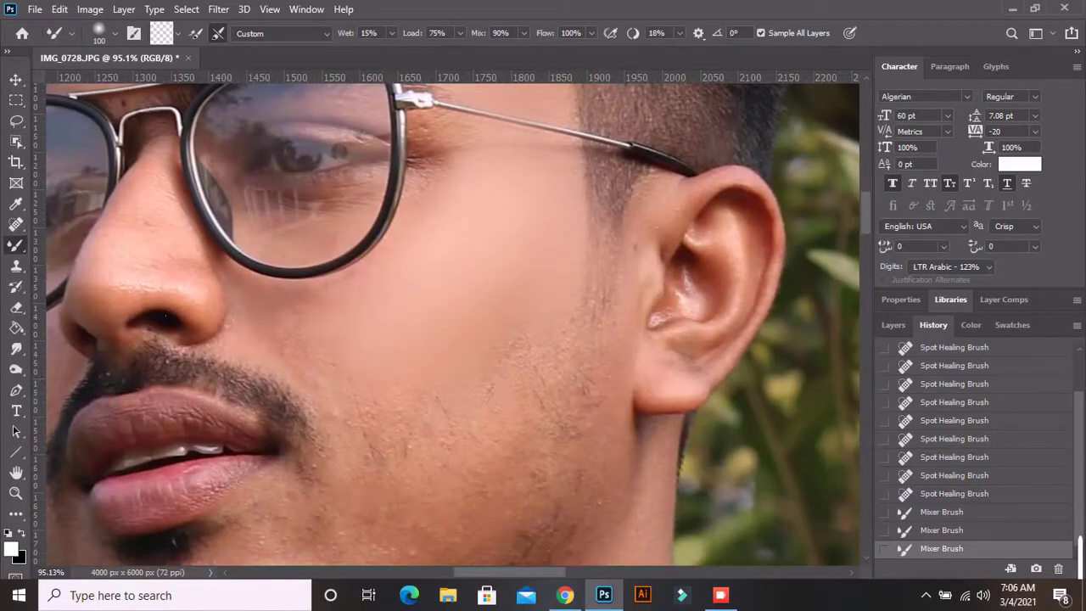
- Raise Smoothing to 44% and blend a long stroke across the cheek
click(680, 33)
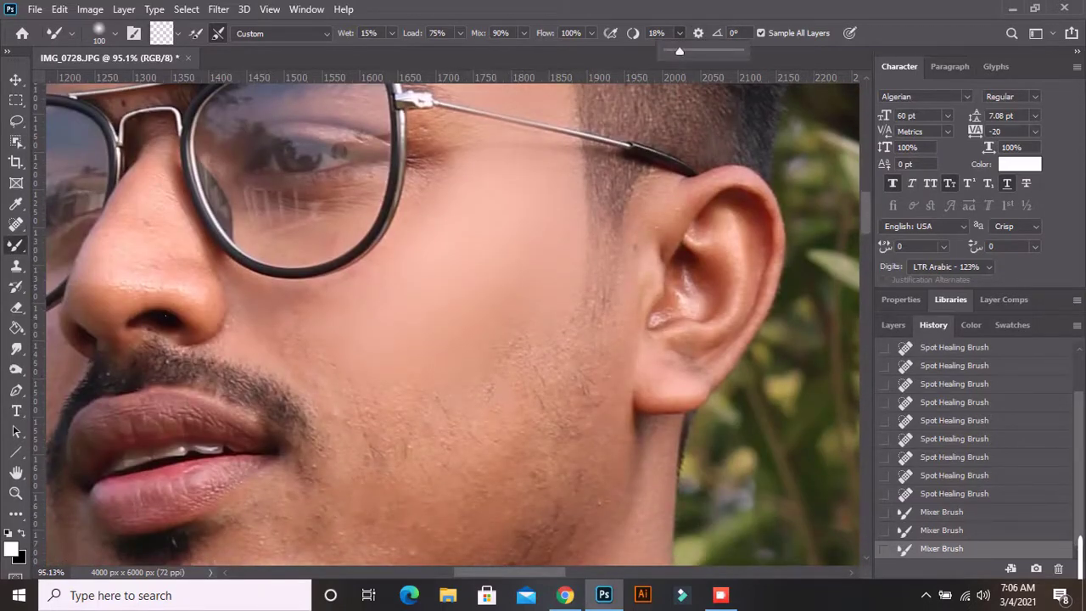
drag(679, 50, 698, 50)
scroll(698, 51, down, 2)
key(Return)
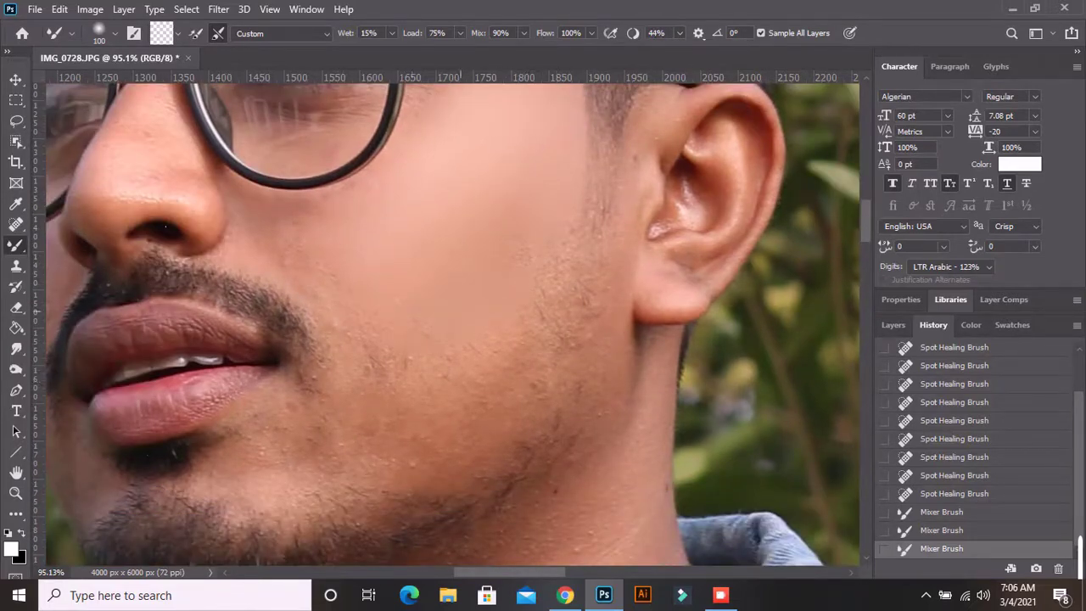
drag(460, 357, 661, 356)
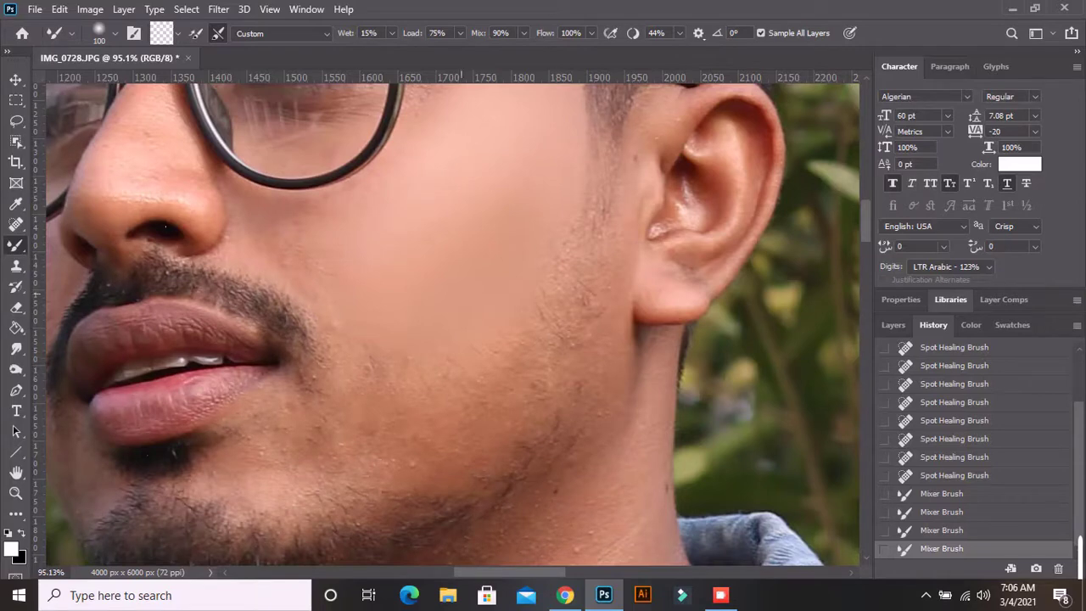
- Lower Smoothing to 0% and blend another stroke over the lower cheek
click(678, 32)
drag(682, 51, 648, 51)
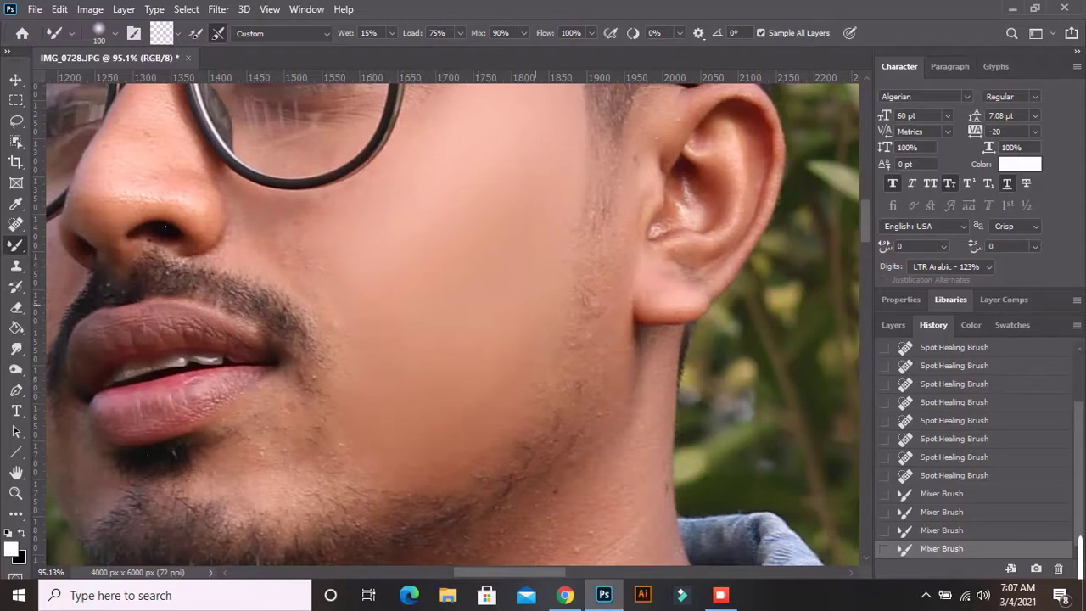
drag(564, 399, 458, 404)
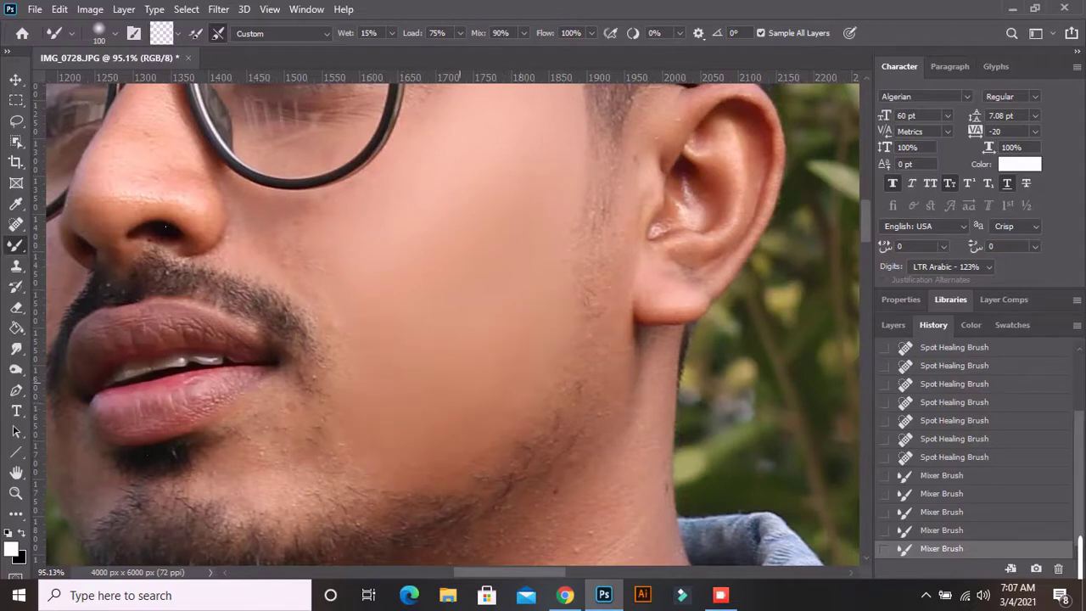
- Paint two soft Mixer Brush strokes over the skin around the nose and lips, then zoom in on the nose
scroll(460, 377, down, 3)
scroll(458, 339, up, 3)
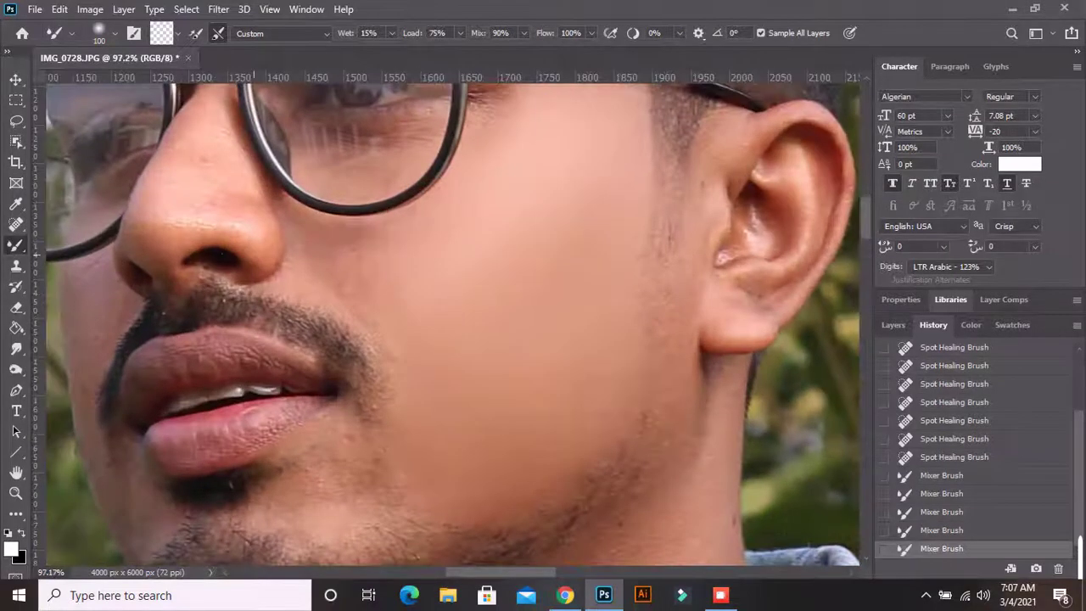
scroll(458, 339, up, 3)
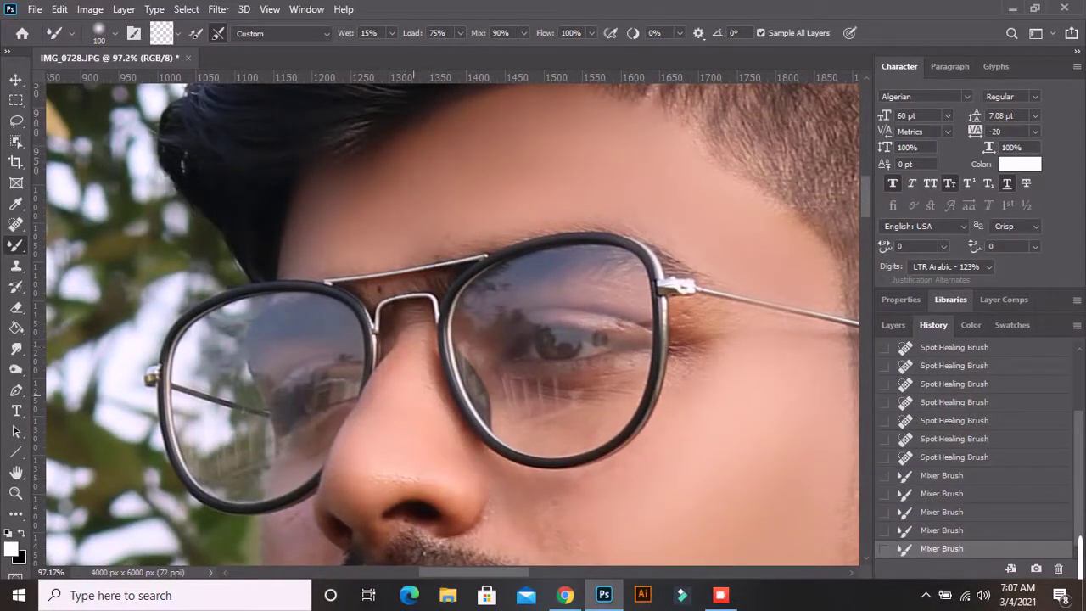
drag(462, 432, 492, 484)
scroll(536, 476, down, 3)
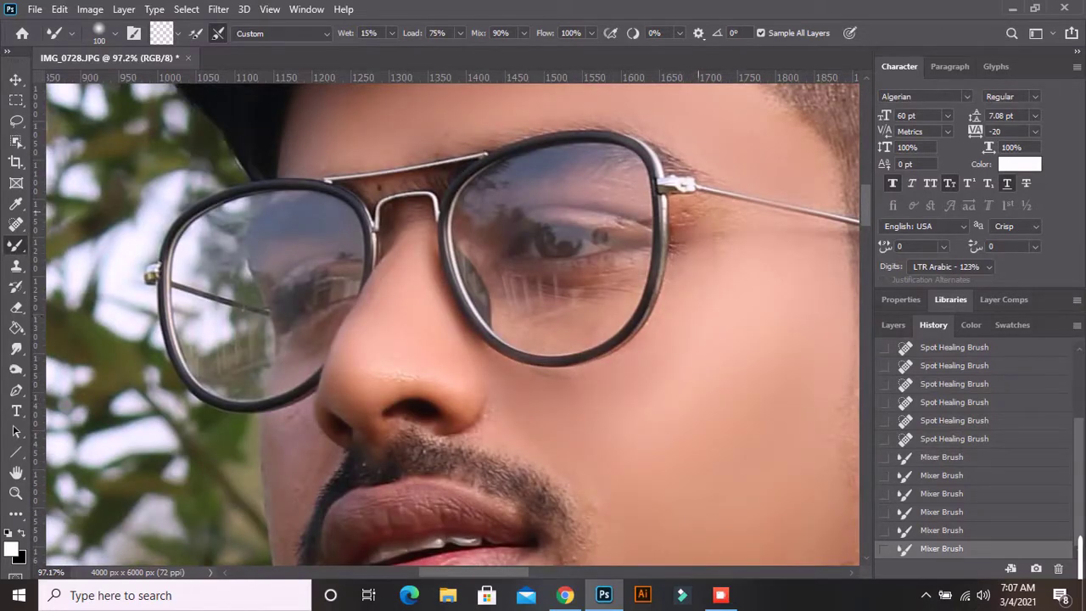
drag(771, 229, 729, 246)
scroll(717, 254, down, 2)
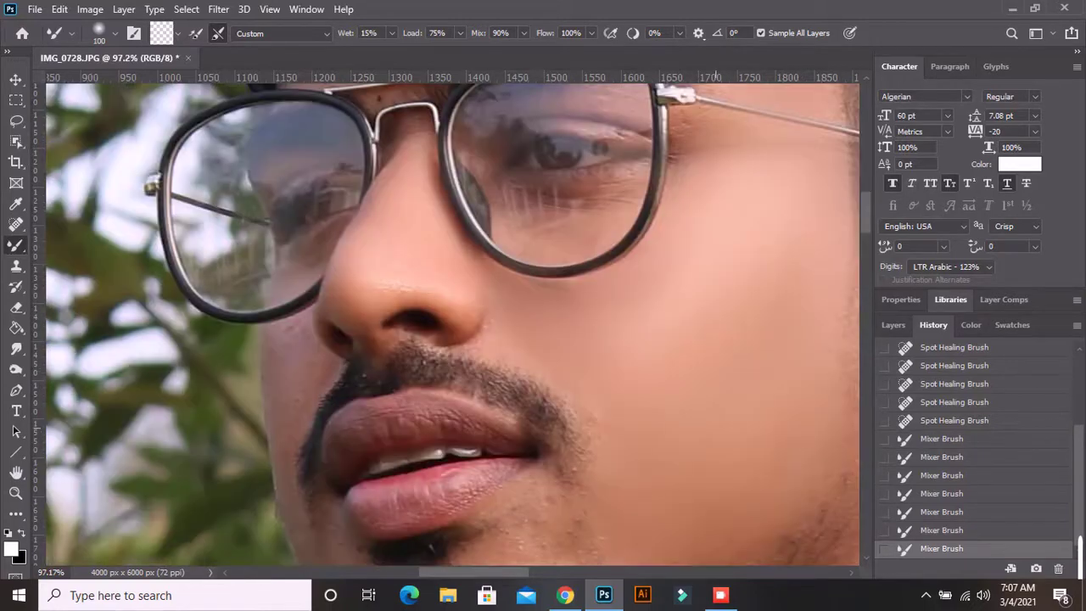
scroll(717, 254, down, 1)
scroll(717, 255, down, 2)
scroll(717, 254, down, 2)
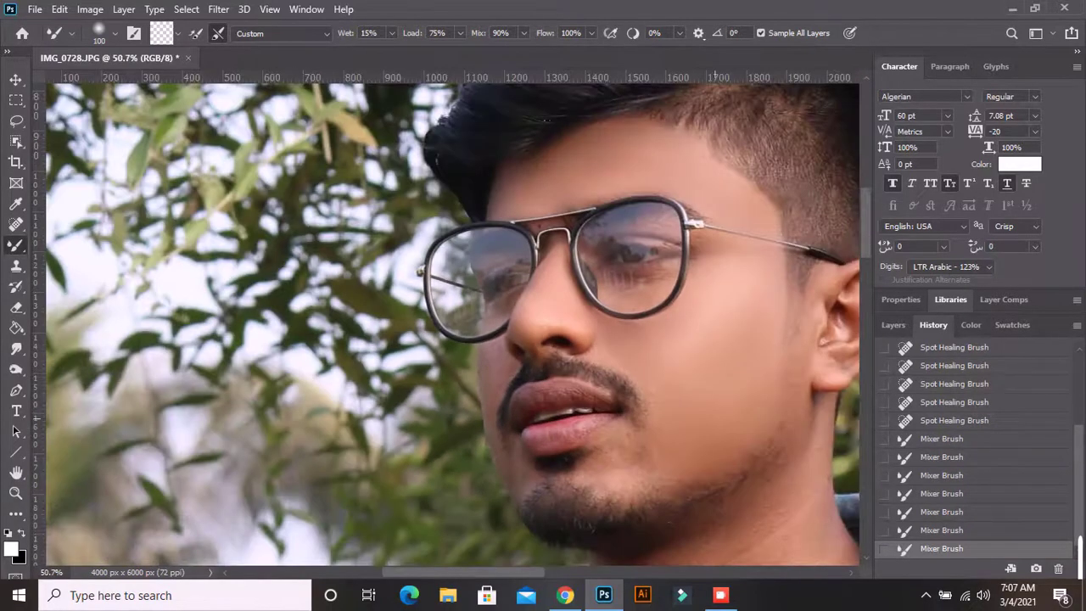
scroll(524, 340, up, 1)
scroll(517, 340, up, 2)
scroll(500, 340, up, 2)
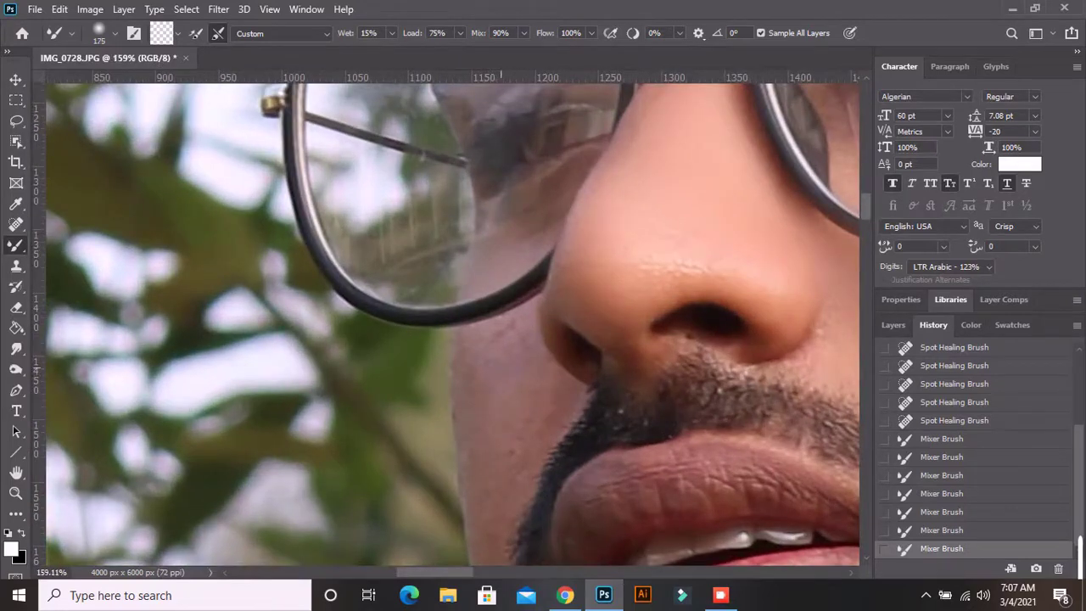
- Shrink the Mixer Brush to 50 and blend the skin beside the nostril, cheek and upper lip
key(bracketleft)
key(bracketleft)
key(bracketleft)
click(491, 437)
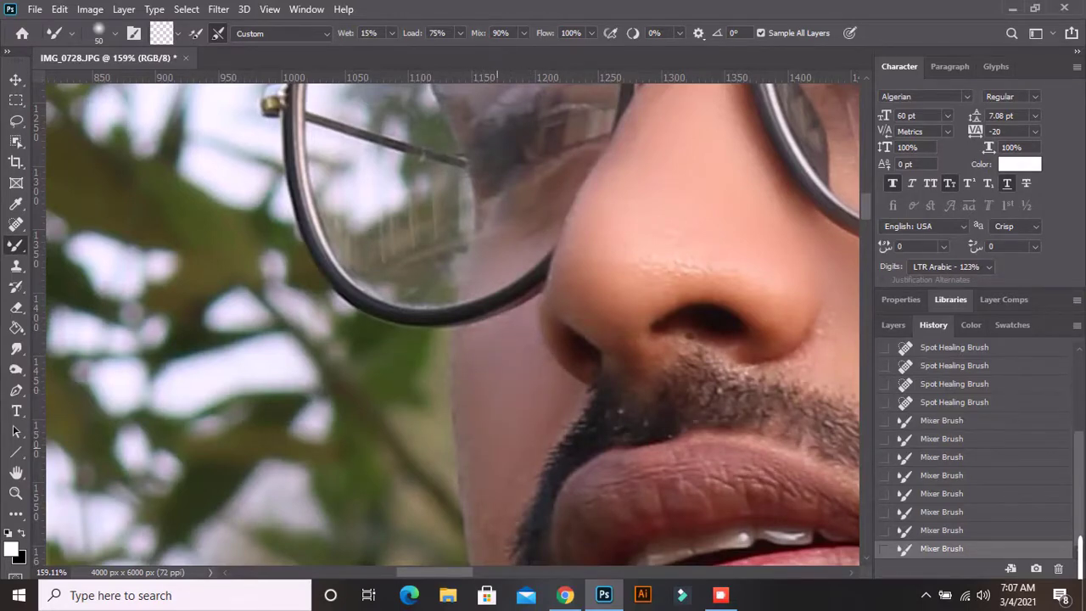
scroll(534, 436, down, 2)
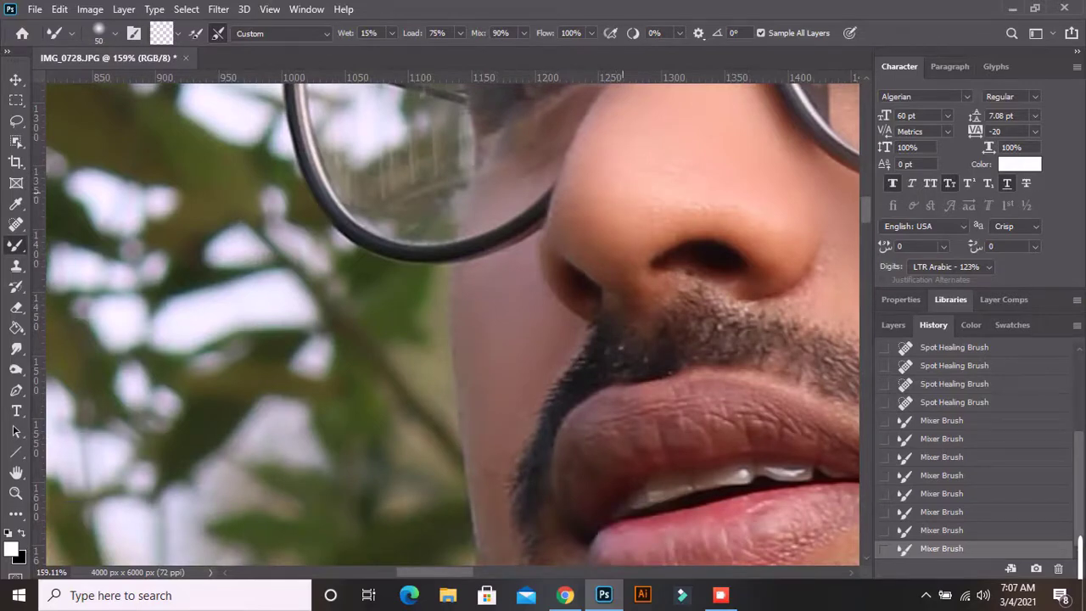
click(592, 201)
scroll(628, 204, up, 3)
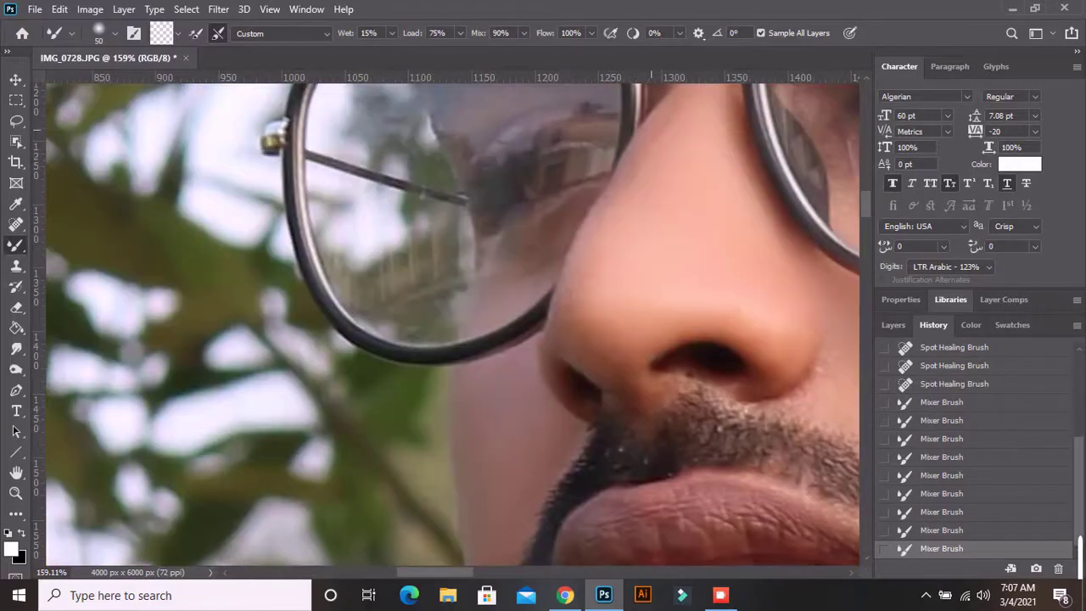
drag(609, 183, 464, 199)
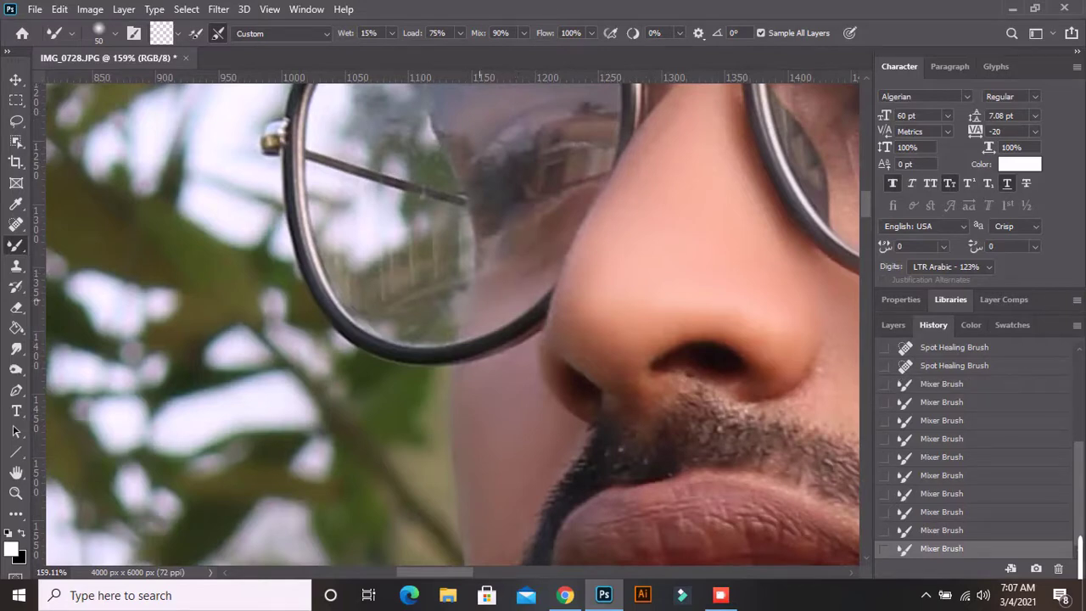
click(526, 279)
- Smooth the lip skin, sample a skin tone, and blend the mouth's right corner
scroll(509, 339, down, 5)
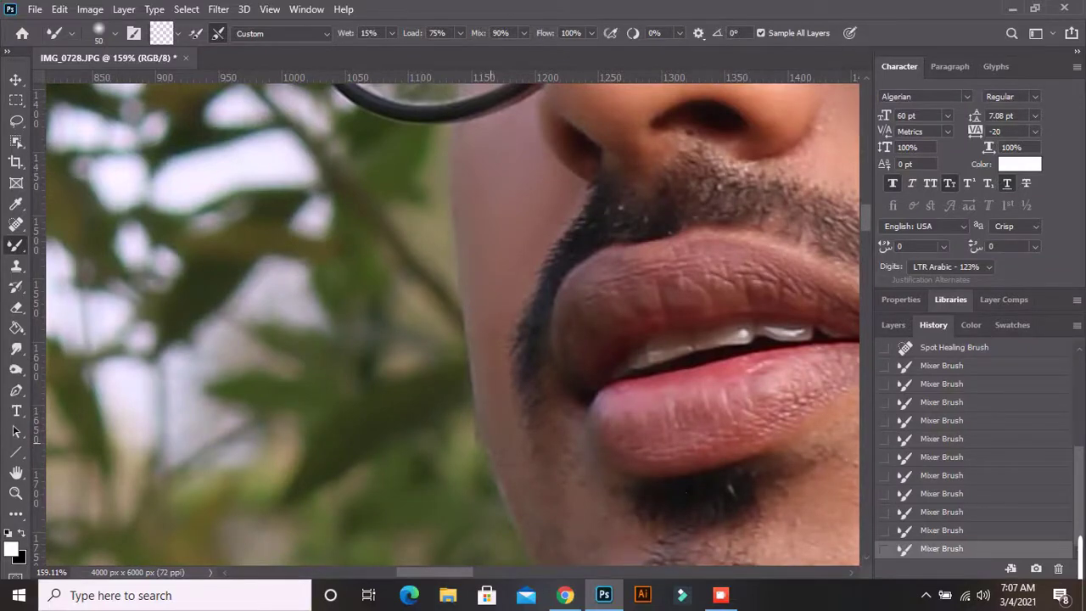
click(488, 432)
scroll(509, 322, down, 1)
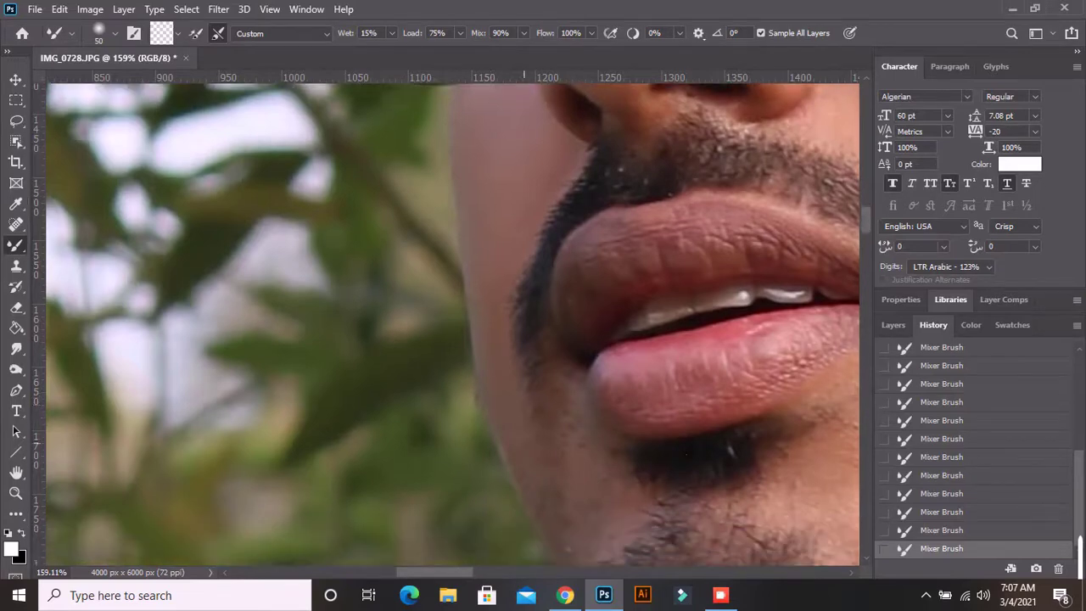
scroll(509, 322, down, 1)
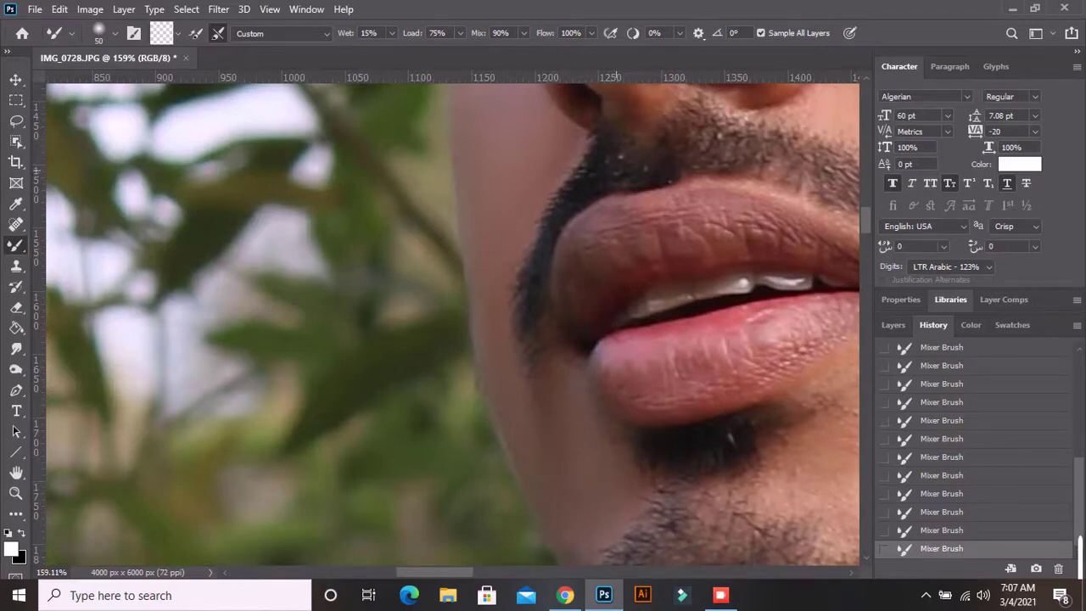
scroll(496, 322, right, 3)
scroll(356, 323, right, 3)
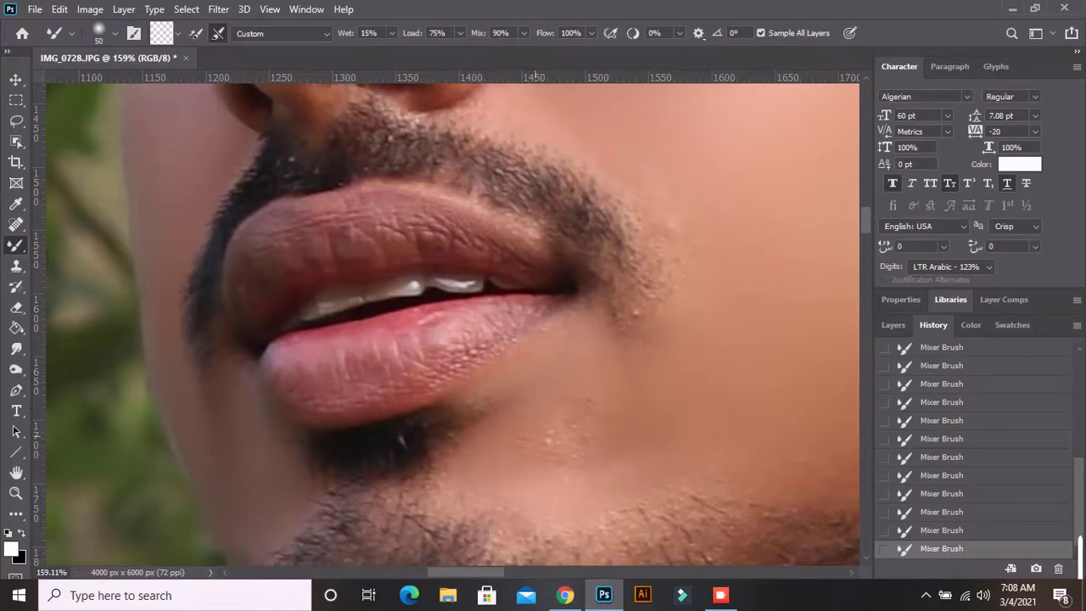
alt+click(557, 432)
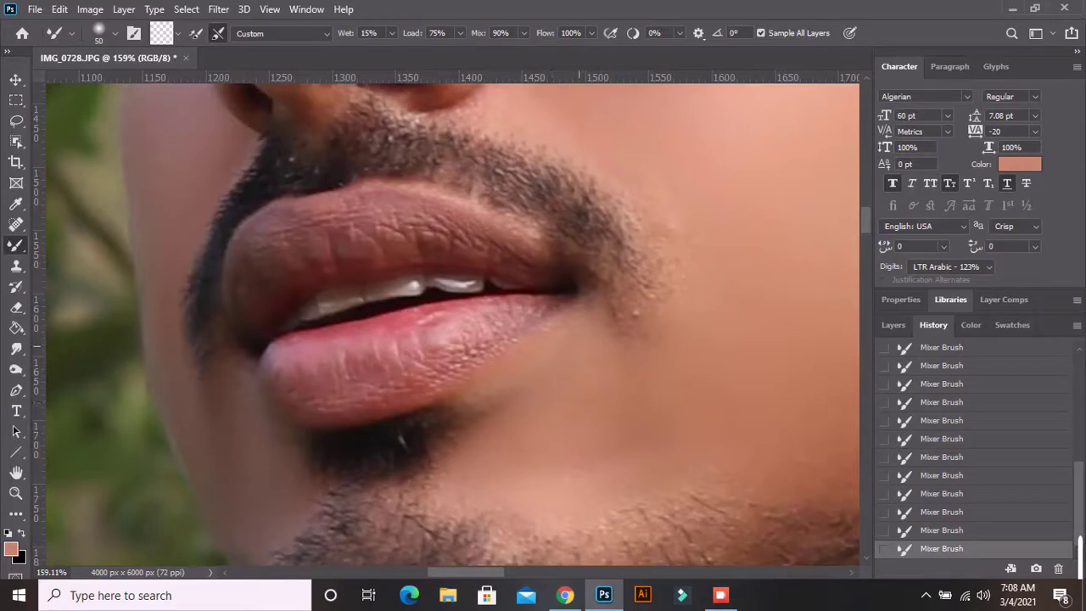
click(598, 315)
alt+click(667, 218)
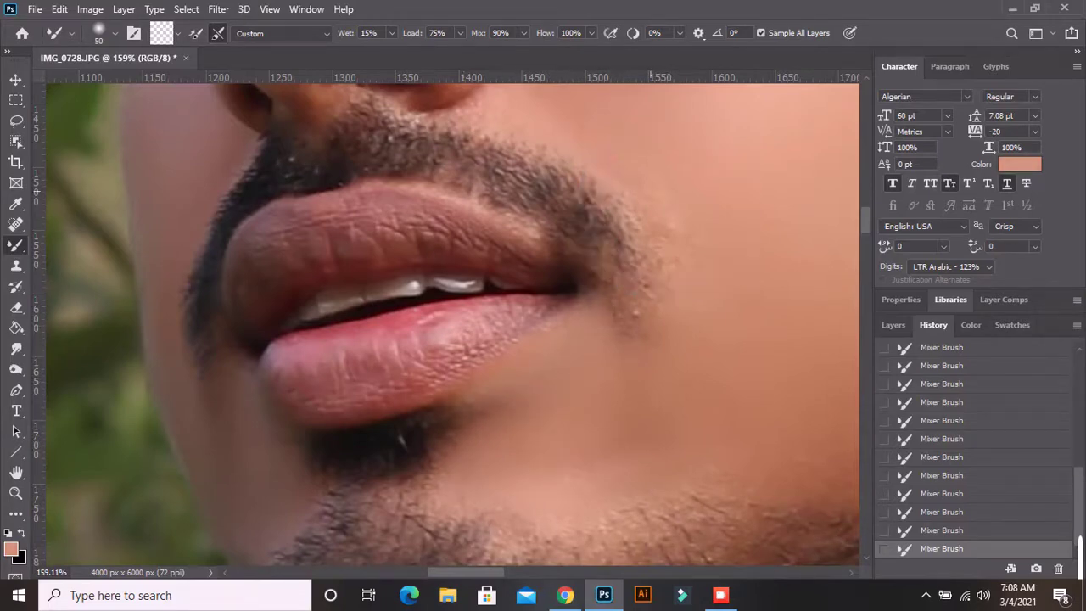
- Zoom in and soften the nostril edge above the moustache with a small stroke, then zoom out
scroll(728, 280, down, 3)
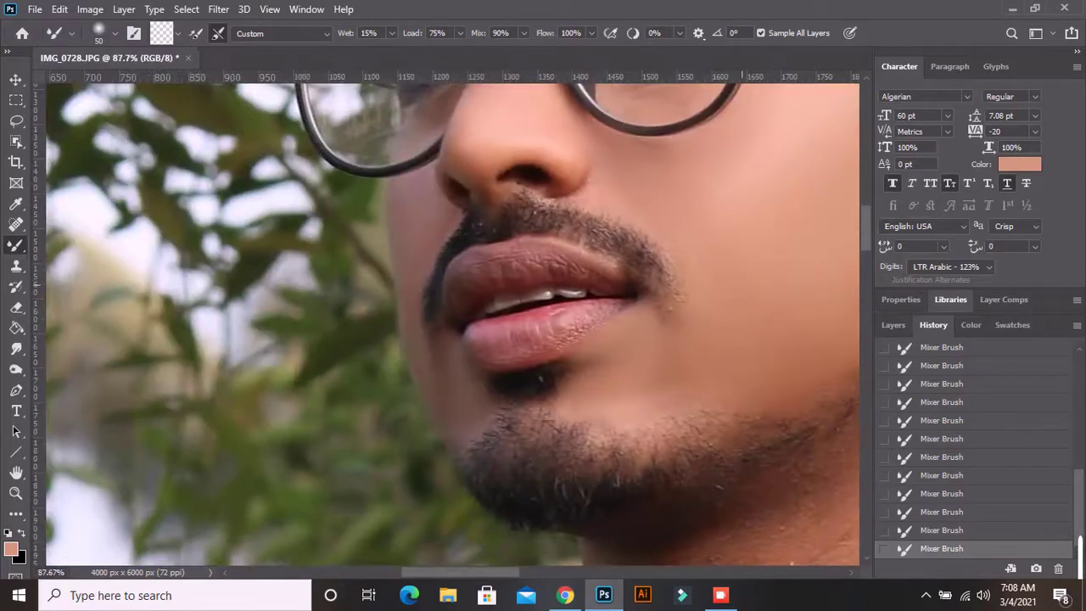
scroll(728, 280, down, 2)
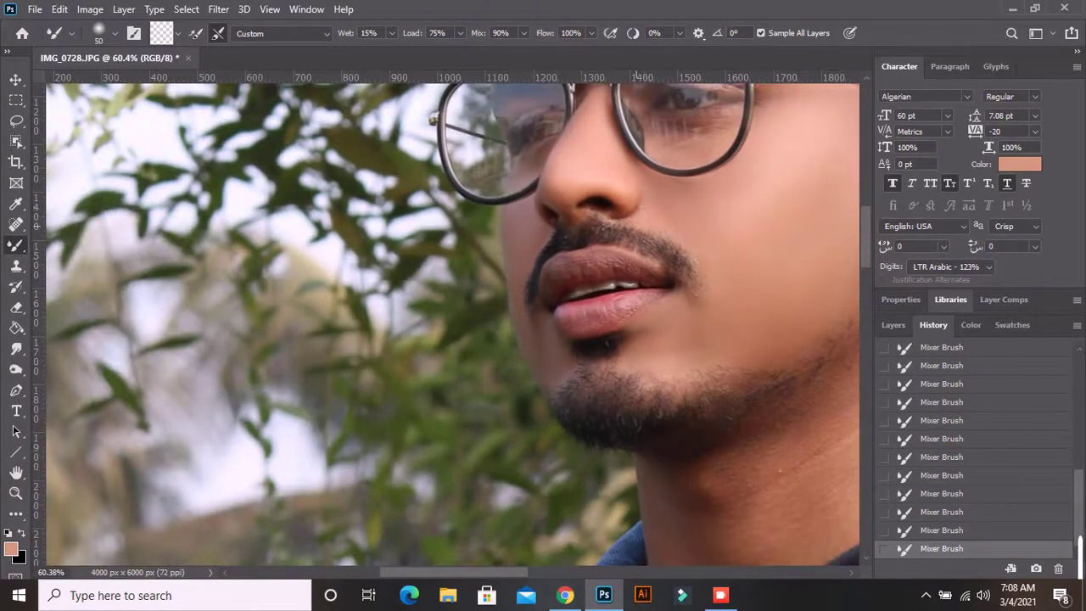
scroll(657, 212, up, 3)
scroll(657, 212, up, 3)
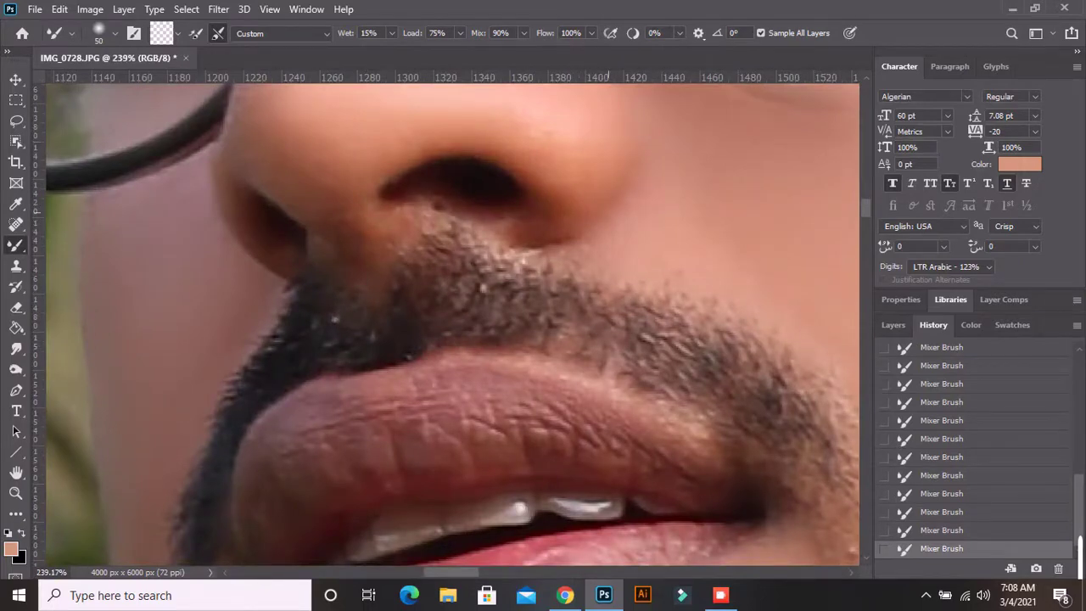
scroll(607, 209, up, 2)
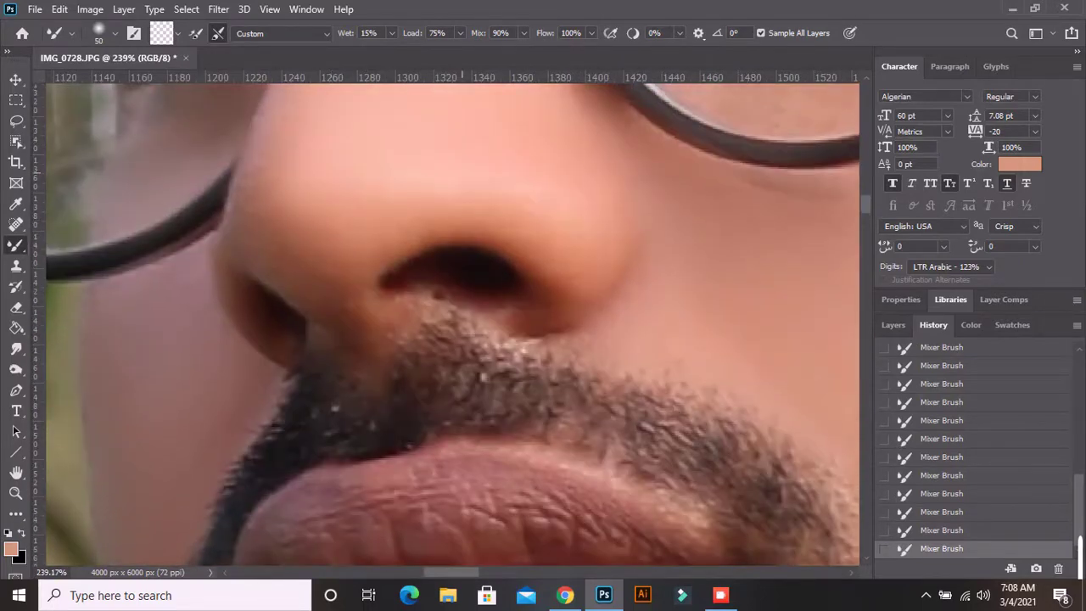
drag(373, 285, 395, 284)
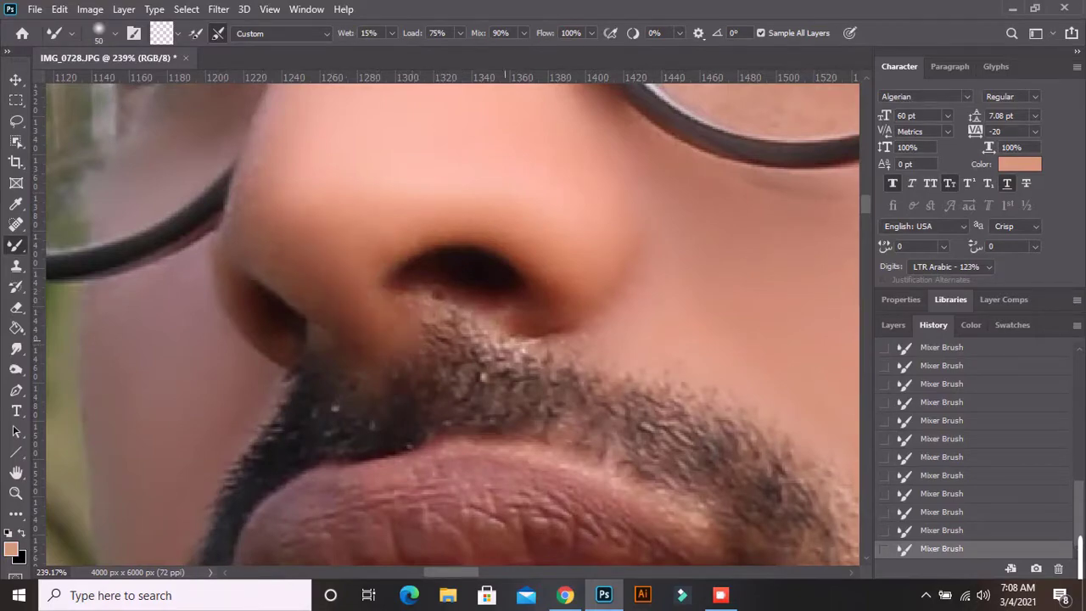
scroll(505, 279, down, 3)
scroll(505, 280, down, 3)
scroll(505, 280, down, 3)
scroll(505, 280, down, 2)
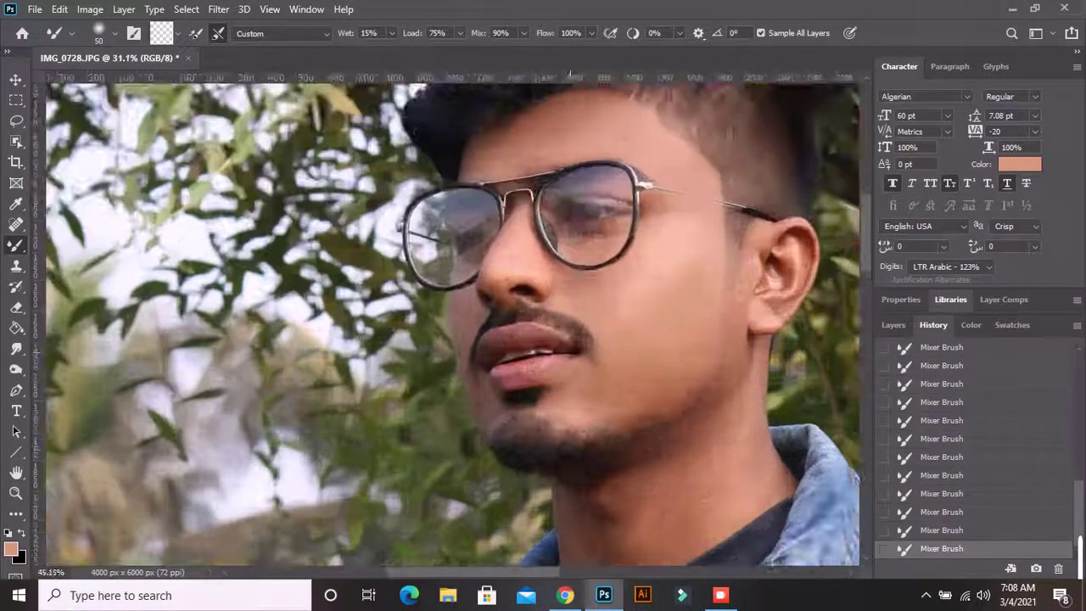
scroll(450, 323, up, 3)
scroll(450, 322, up, 2)
scroll(450, 323, up, 1)
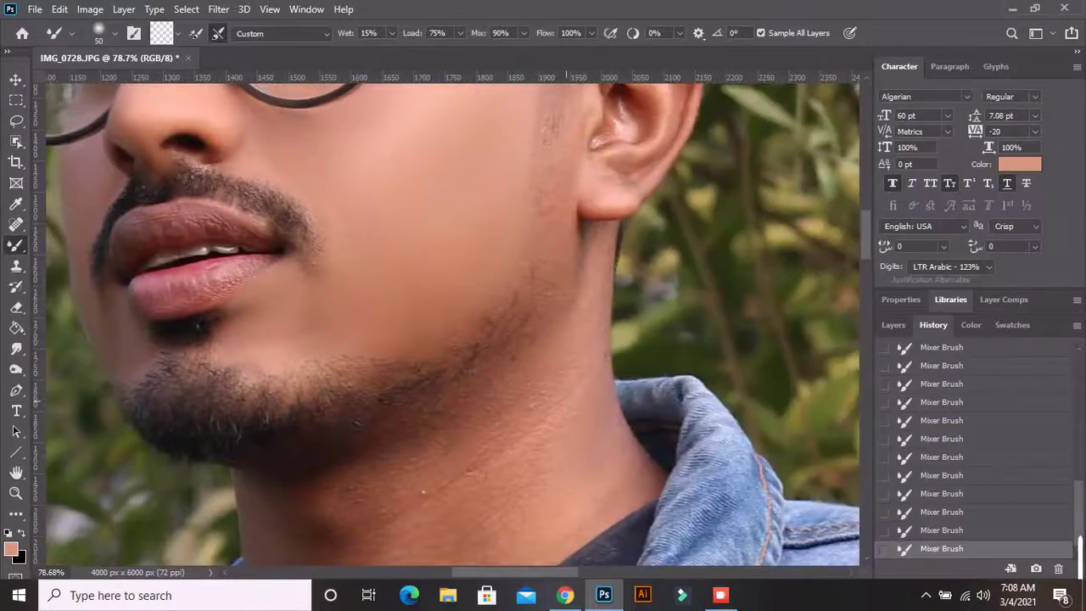
- Enlarge the brush, smooth the neck skin and jaw shadow, then reduce the brush to 80
key(bracketright)
key(bracketright)
key(bracketright)
key(bracketright)
key(bracketright)
drag(552, 323, 560, 373)
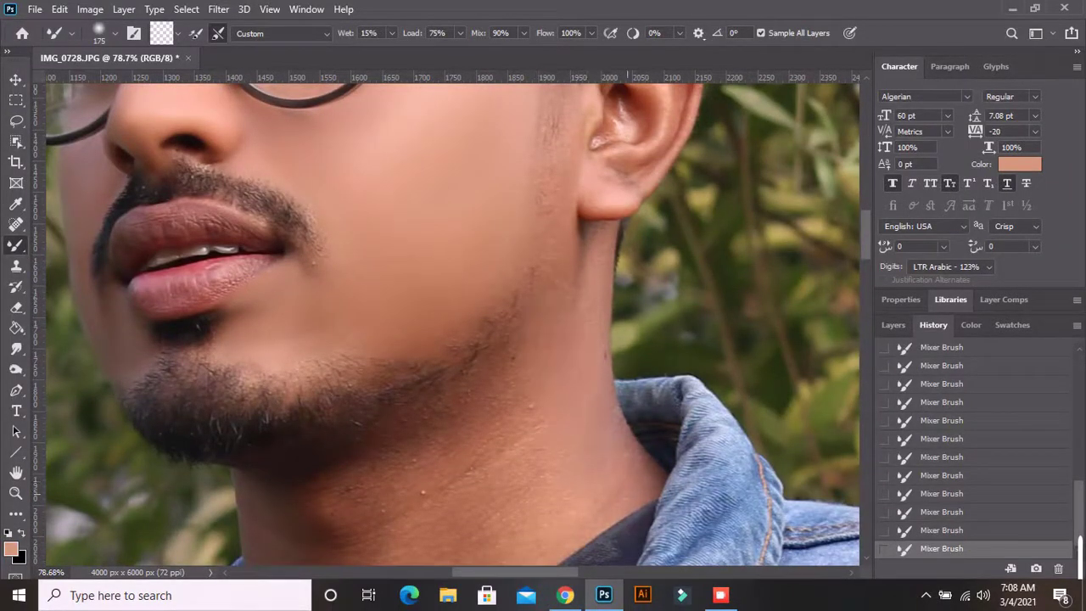
drag(628, 458, 392, 518)
scroll(458, 322, down, 2)
scroll(484, 323, down, 3)
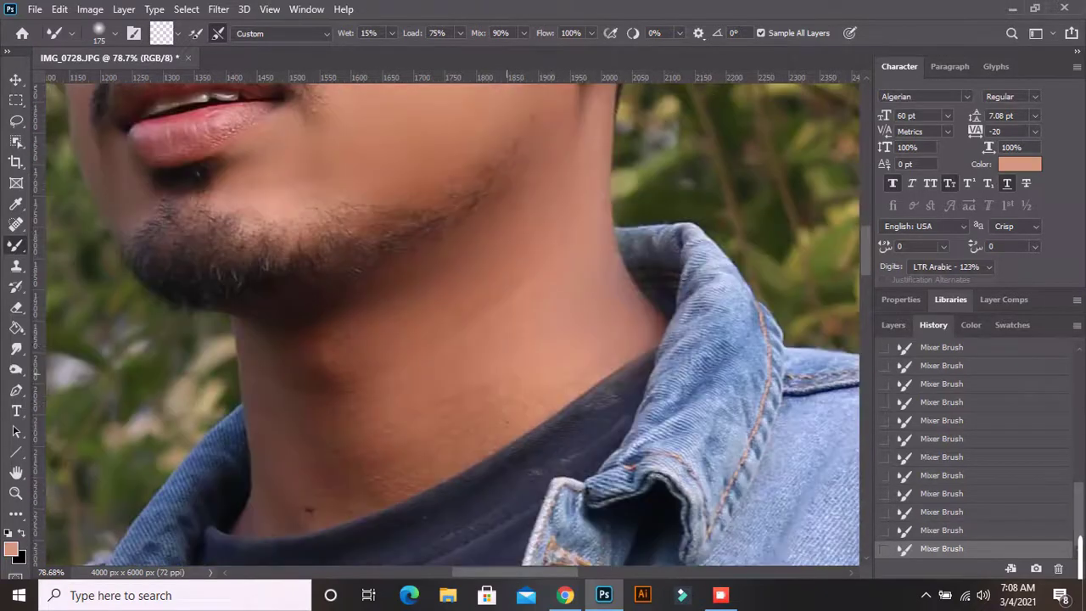
drag(520, 399, 551, 407)
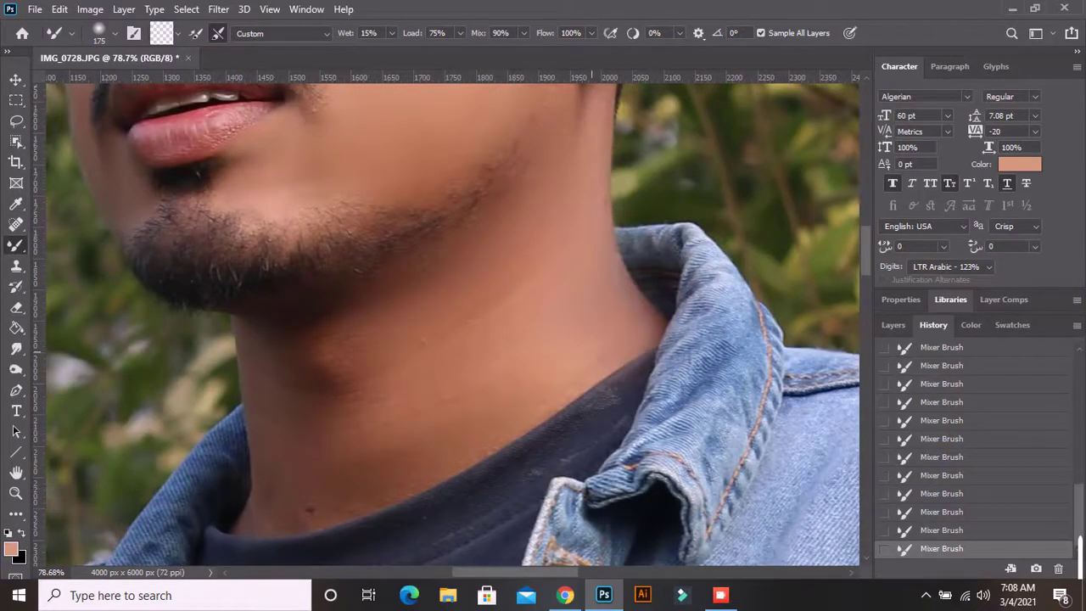
mouse_move(323, 395)
mouse_down()
mouse_move(343, 358)
mouse_move(315, 331)
mouse_up()
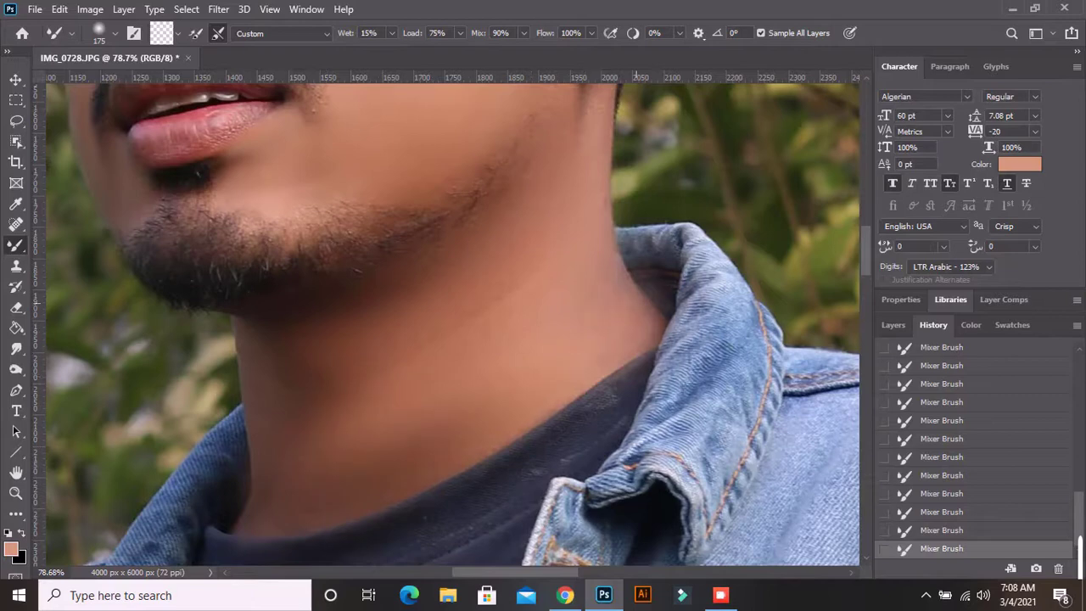
scroll(450, 322, up, 1)
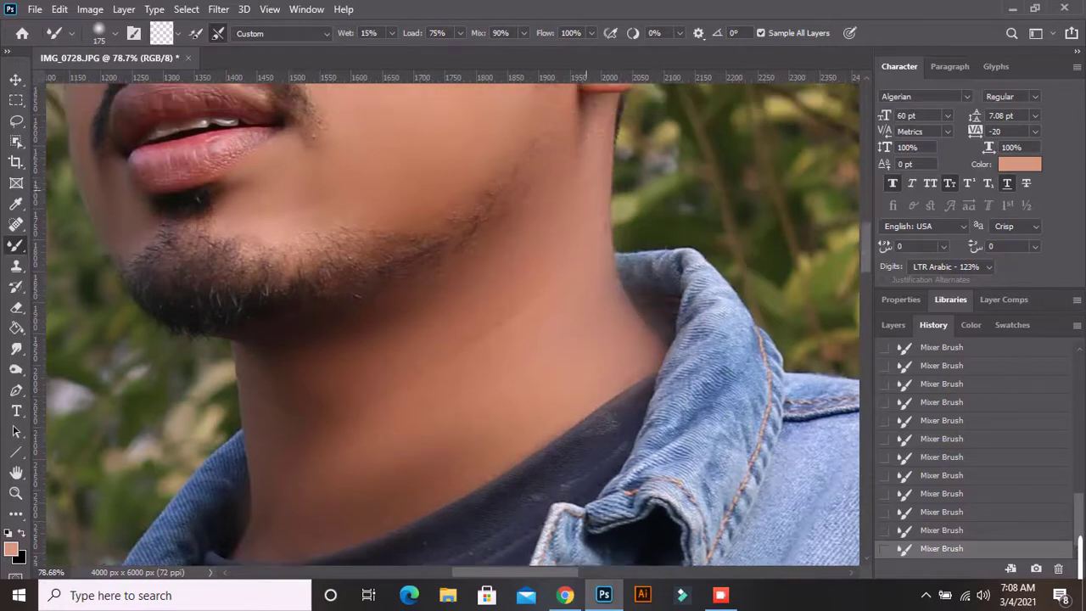
scroll(449, 322, up, 1)
key(bracketleft)
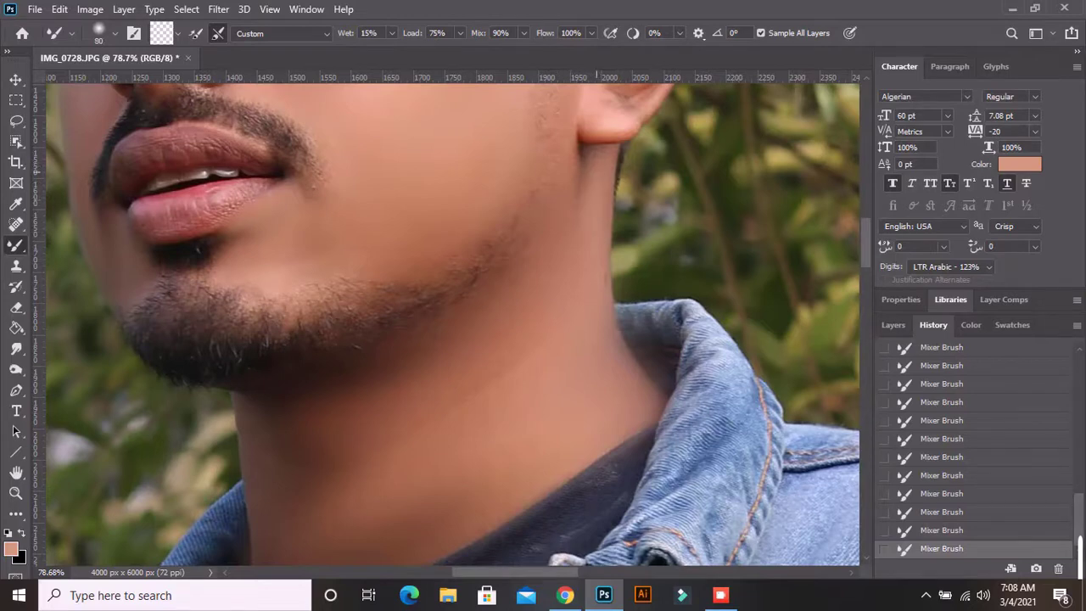
scroll(624, 280, down, 1)
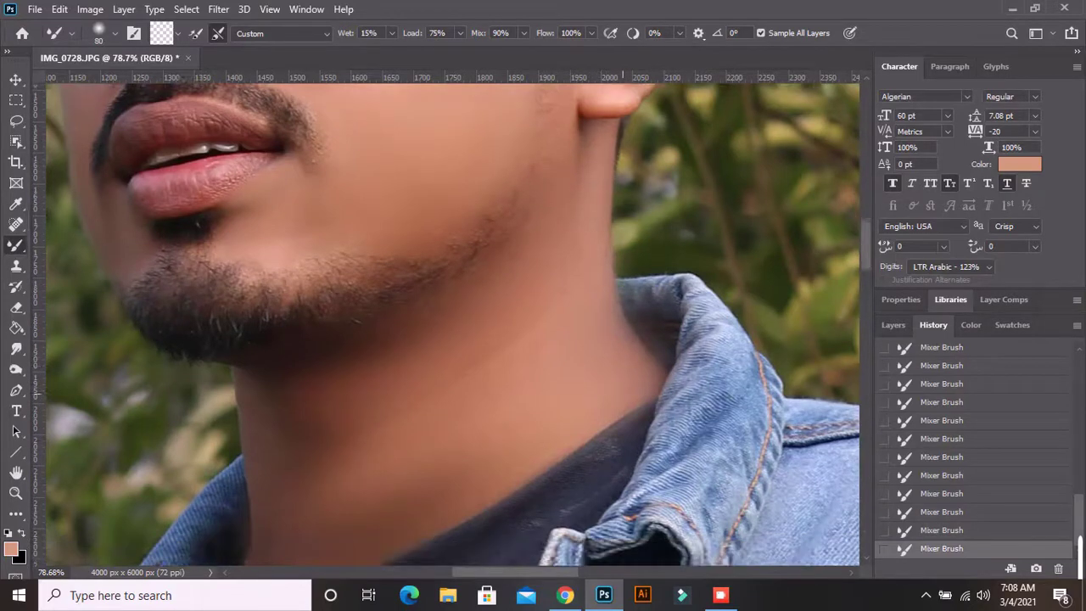
scroll(623, 280, down, 1)
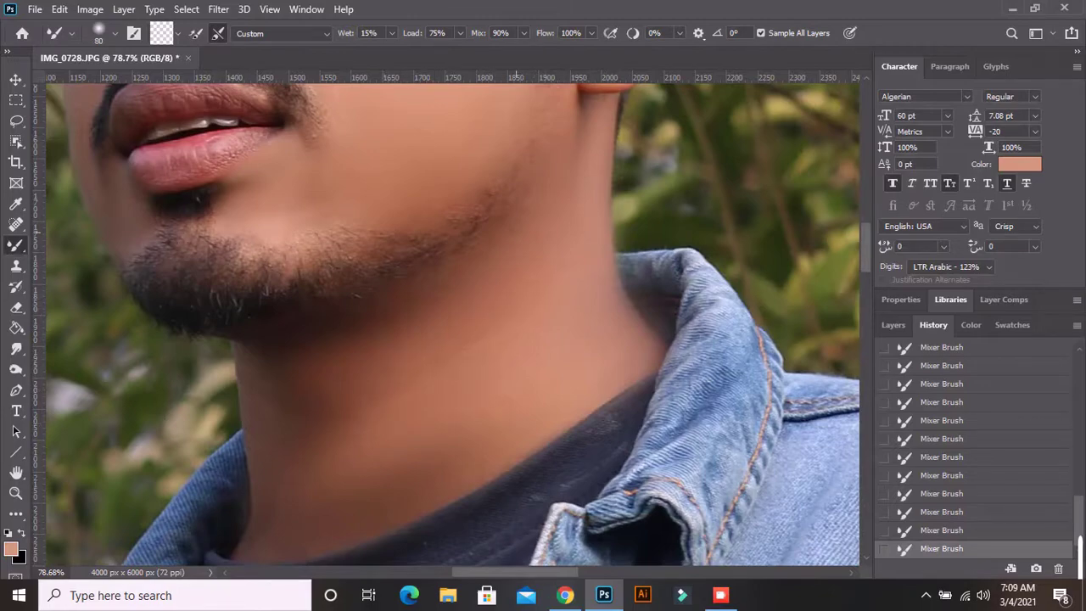
scroll(425, 232, down, 3)
scroll(426, 232, down, 2)
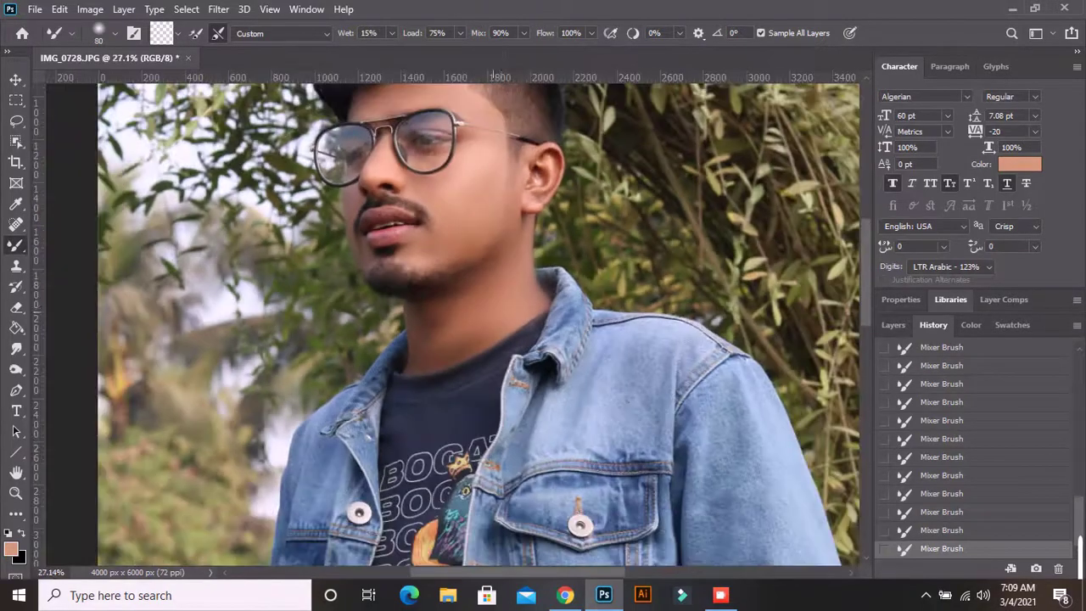
scroll(426, 233, down, 2)
scroll(426, 233, down, 2)
scroll(465, 195, up, 1)
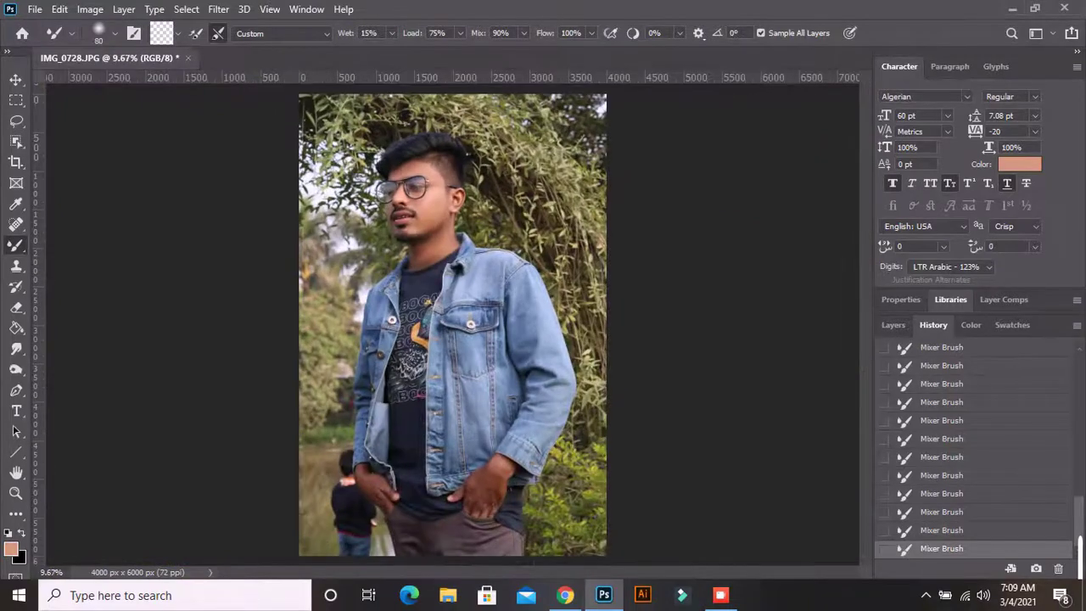
scroll(465, 195, up, 1)
scroll(465, 196, up, 2)
scroll(504, 207, up, 5)
scroll(503, 207, up, 2)
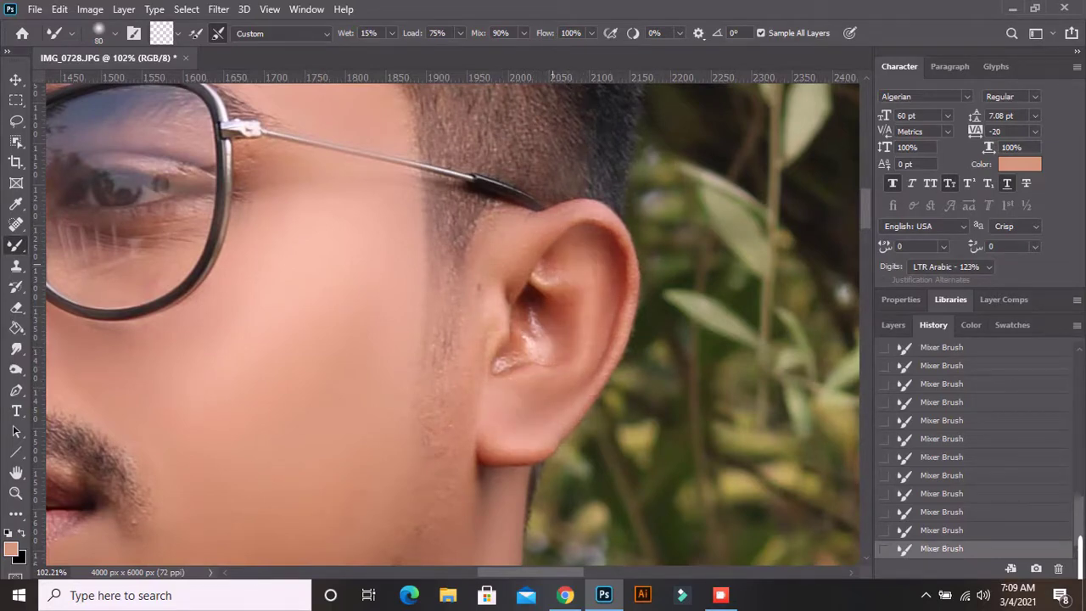
scroll(571, 282, down, 2)
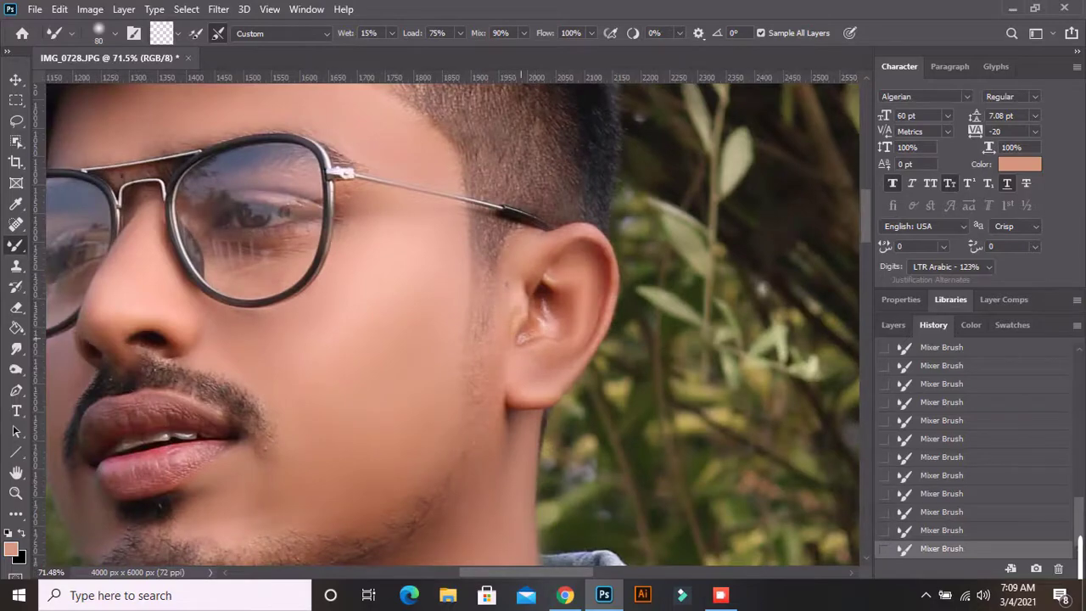
scroll(551, 325, down, 2)
scroll(552, 325, down, 2)
scroll(552, 325, up, 3)
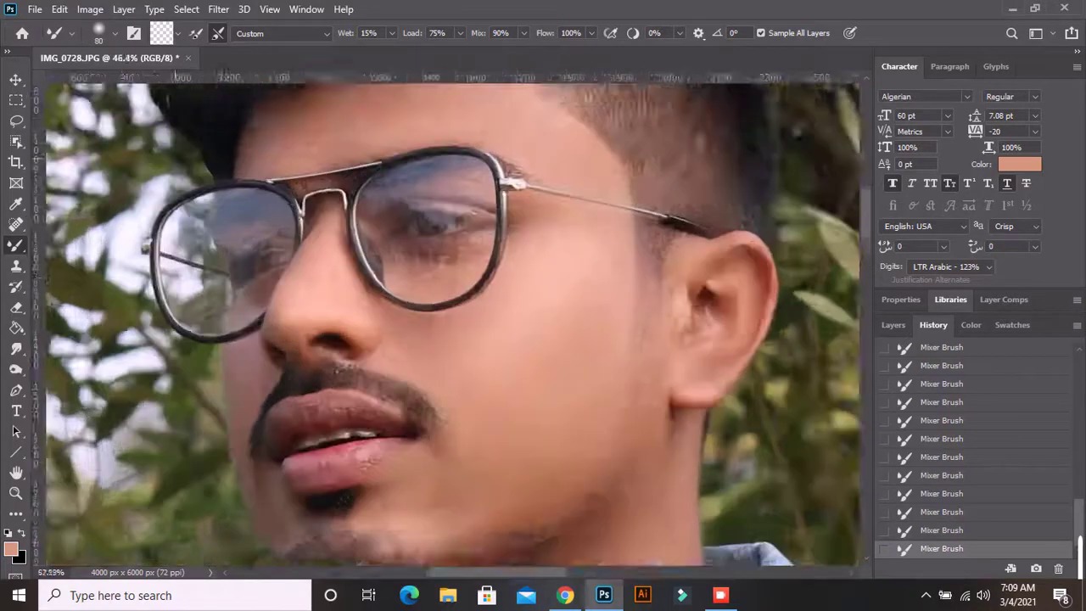
scroll(323, 288, down, 1)
scroll(324, 289, down, 2)
scroll(324, 289, down, 2)
scroll(323, 289, down, 1)
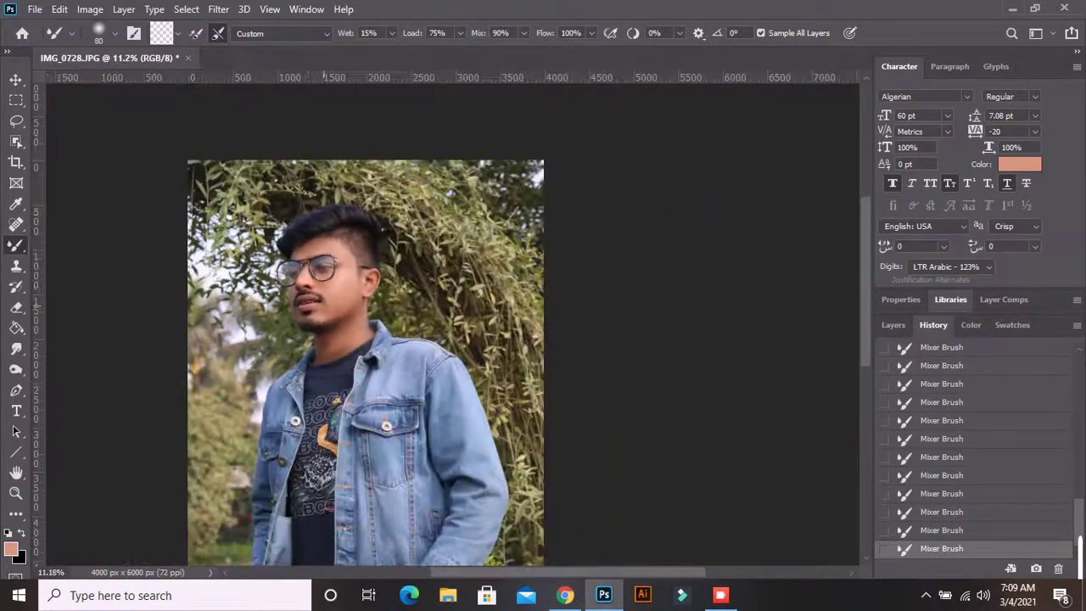
scroll(323, 288, down, 2)
scroll(458, 305, up, 3)
- Bring the jacket cuff and hand into view and undo the last skin stroke
scroll(458, 305, up, 3)
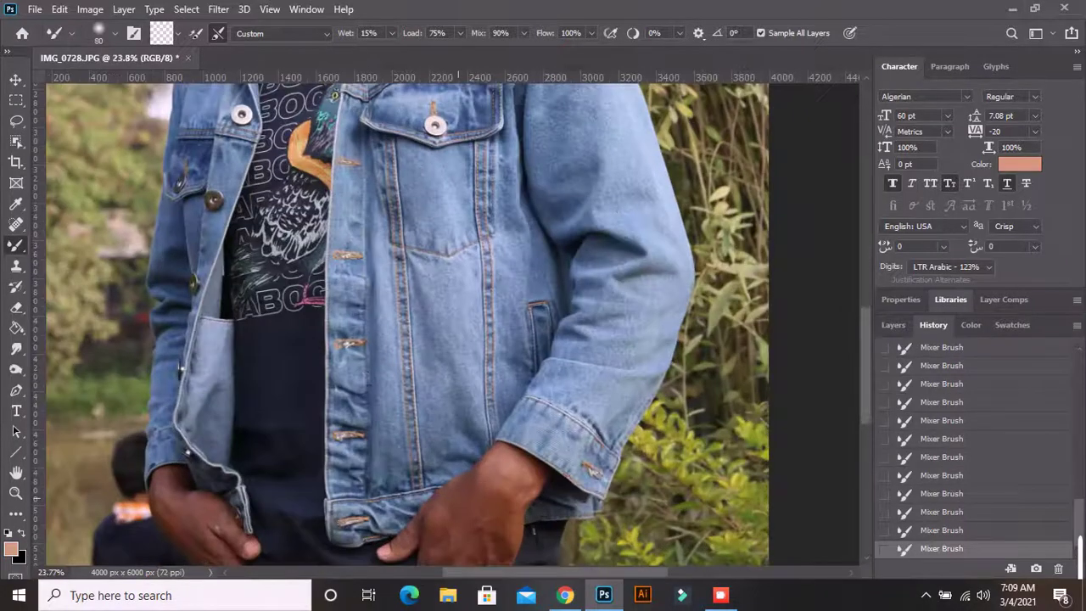
scroll(458, 339, down, 1)
scroll(458, 340, down, 3)
scroll(424, 340, up, 2)
scroll(395, 339, up, 1)
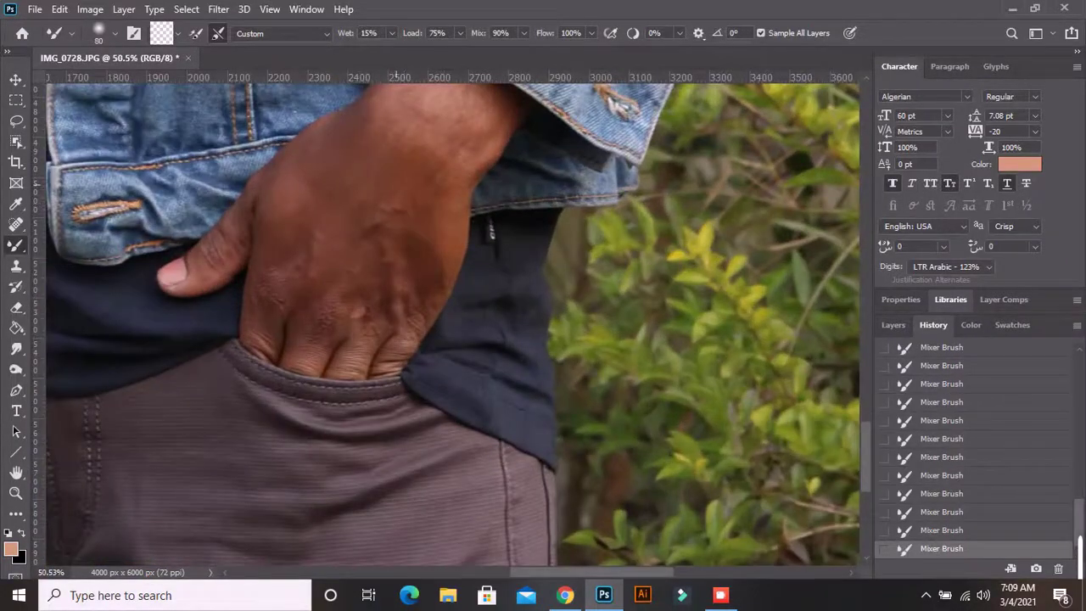
drag(395, 280, 456, 496)
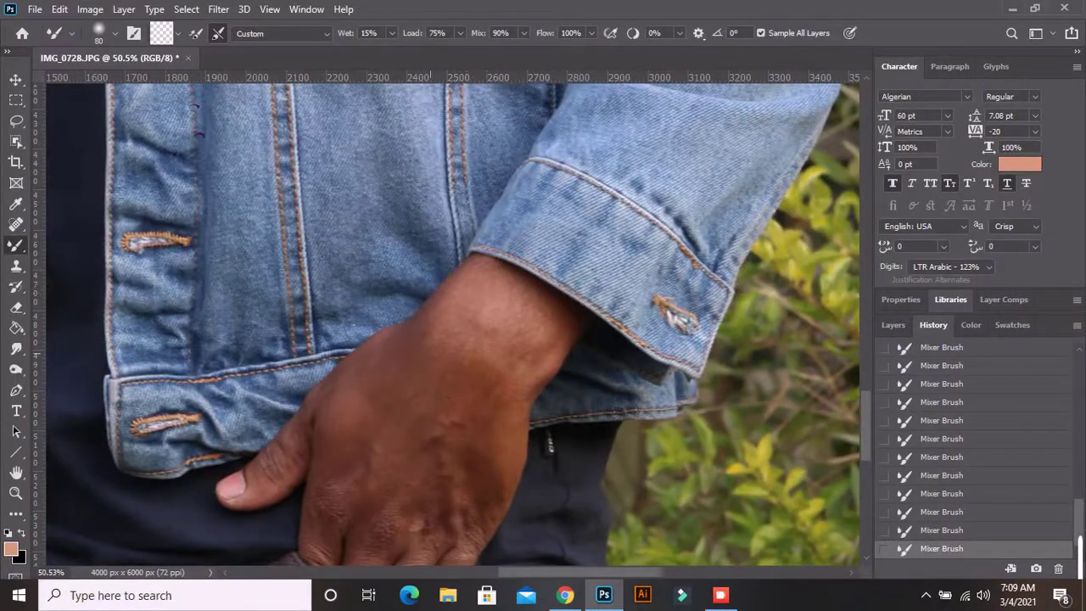
key(ctrl+z)
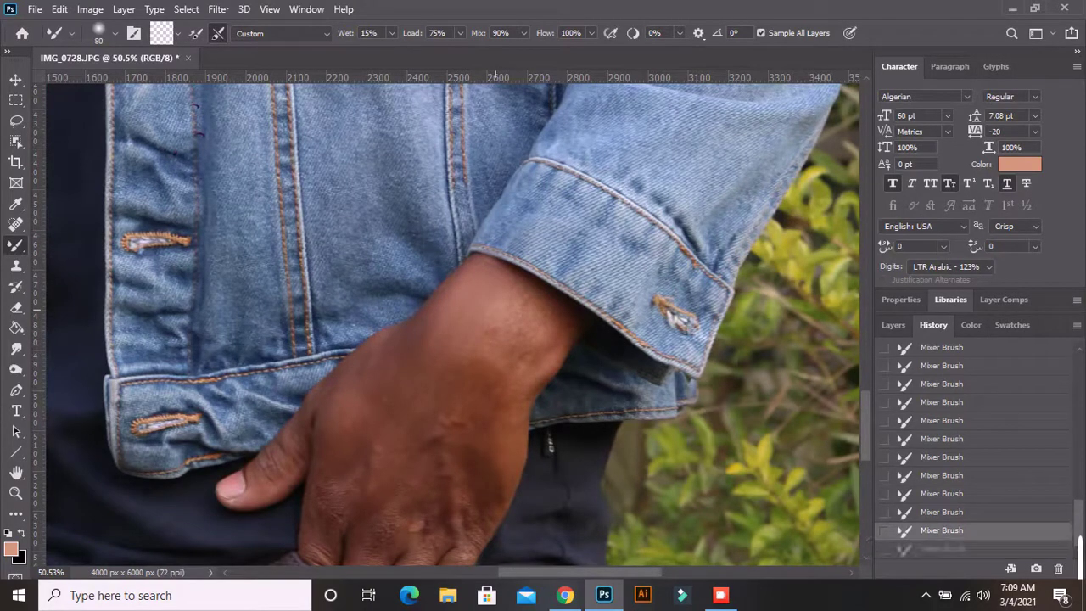
click(662, 33)
text(5)
- Try Smoothing at 68% with brush size 125, then set Smoothing back to 0%
click(679, 33)
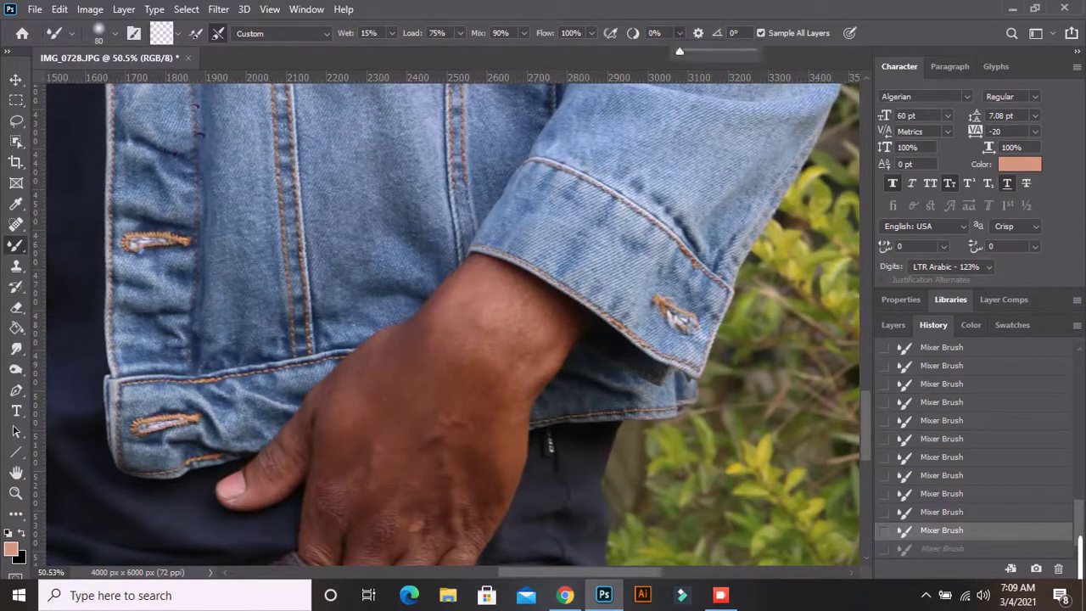
drag(679, 51, 728, 50)
key(bracketright)
key(bracketright)
key(bracketright)
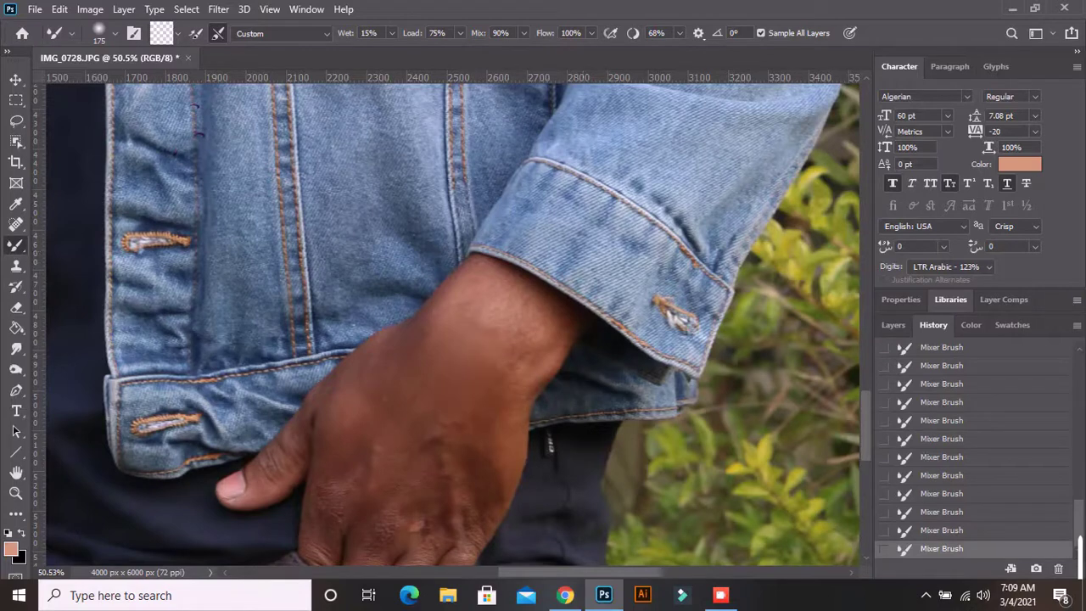
click(656, 32)
text(0)
key(Return)
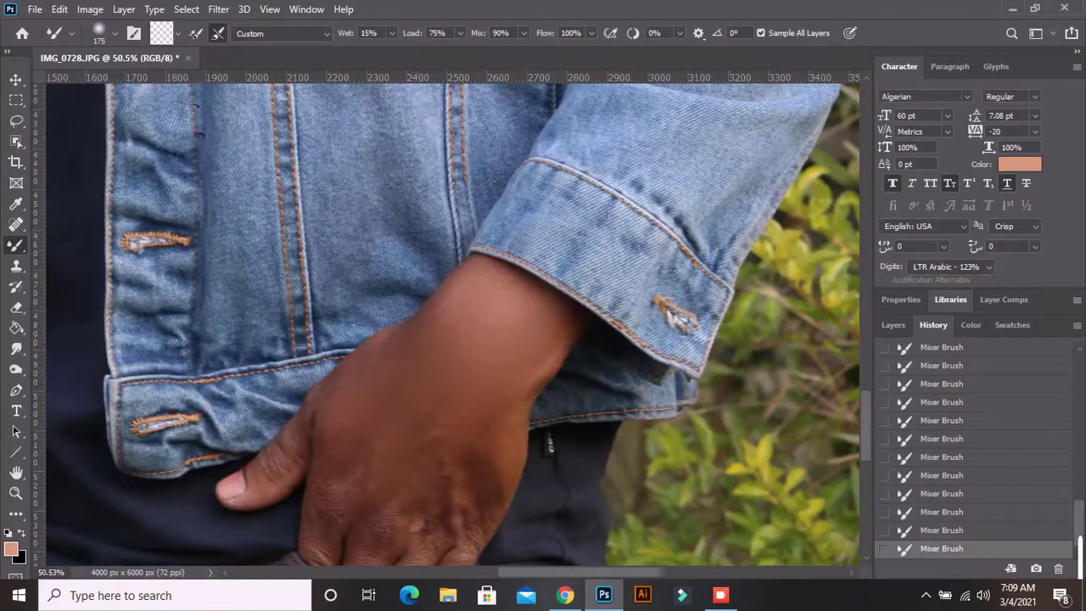
- Reset the colours to black and white with white as the painting colour, and shrink the brush to 90
key(d)
key(x)
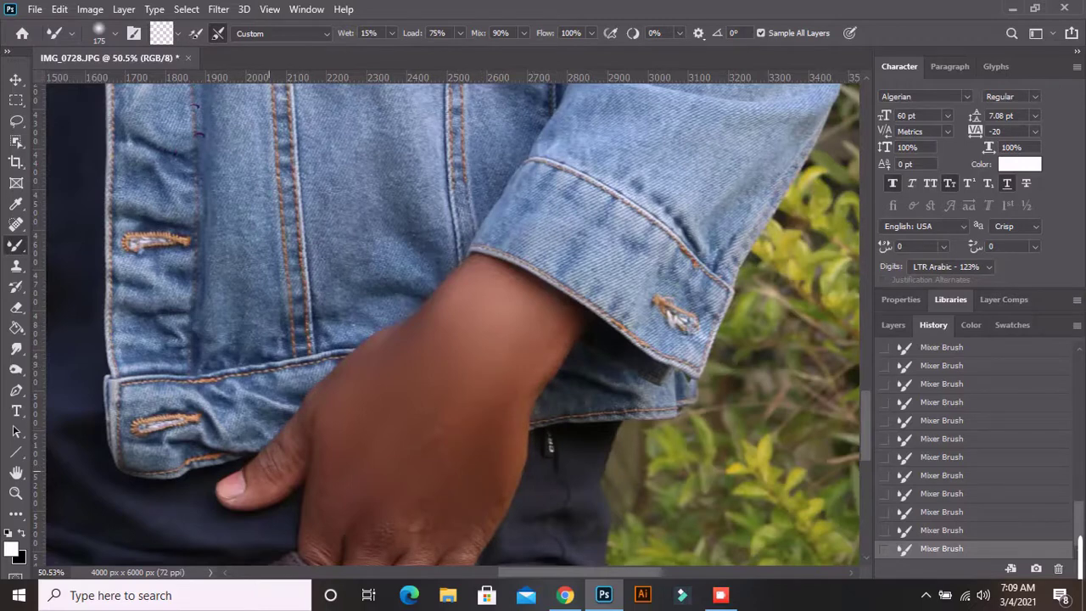
scroll(458, 323, down, 3)
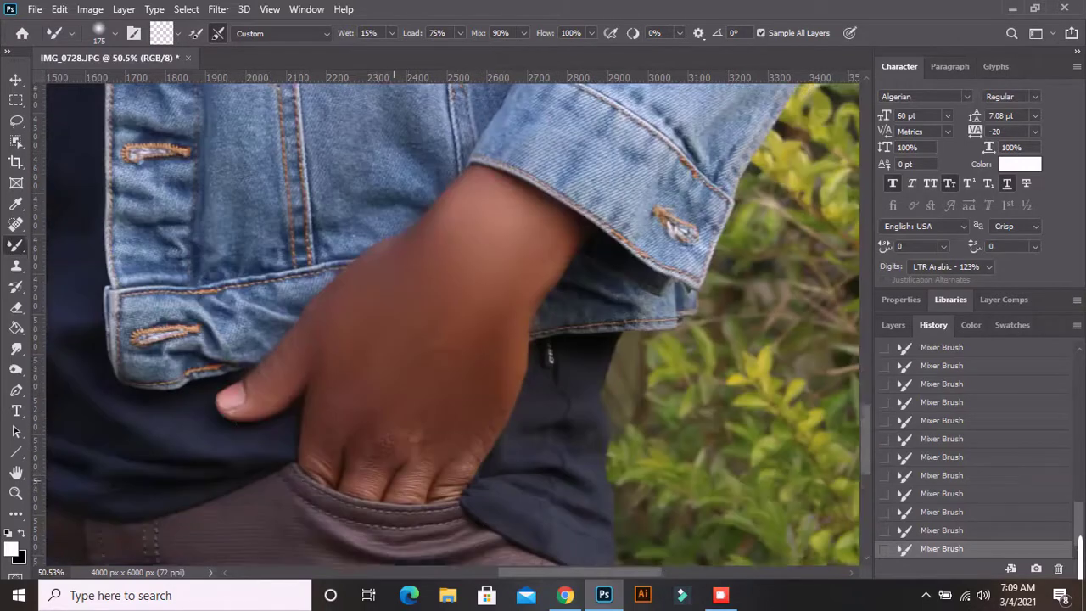
scroll(458, 323, down, 1)
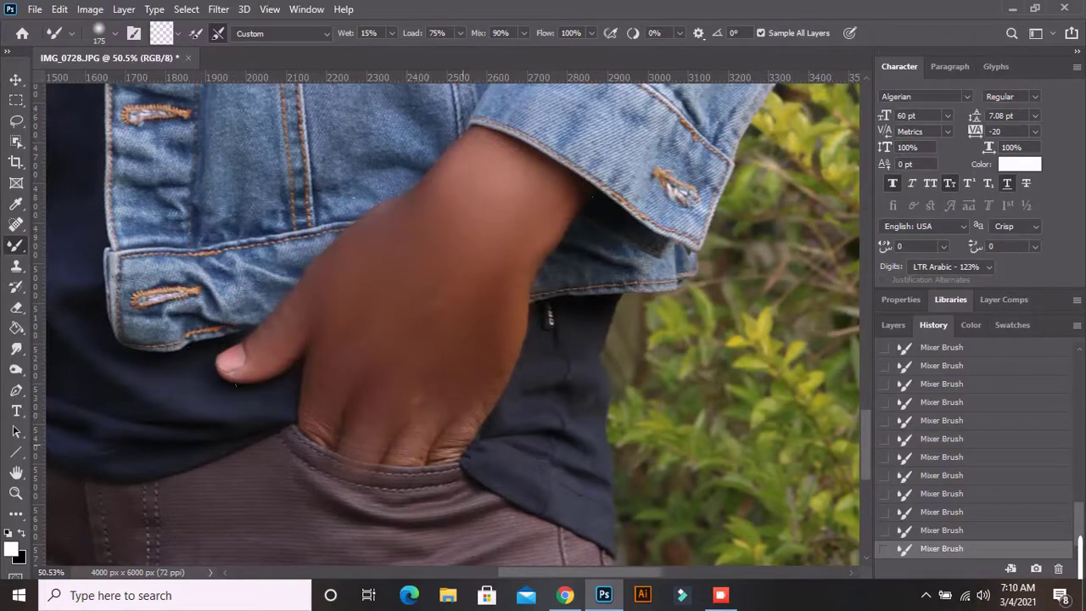
scroll(458, 323, up, 2)
scroll(466, 322, down, 4)
scroll(475, 323, up, 3)
scroll(478, 322, down, 1)
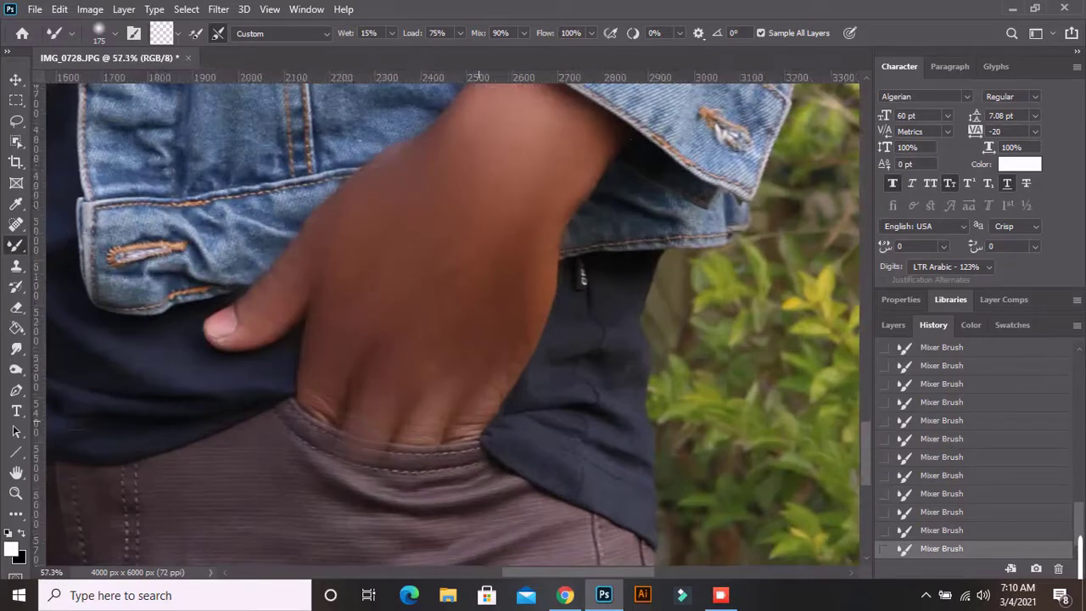
key(bracketleft)
key(bracketleft)
key(bracketleft)
- Enlarge the Mixer Brush to 125 and blend the skin of the hand beside the jacket cuff
scroll(387, 323, down, 5)
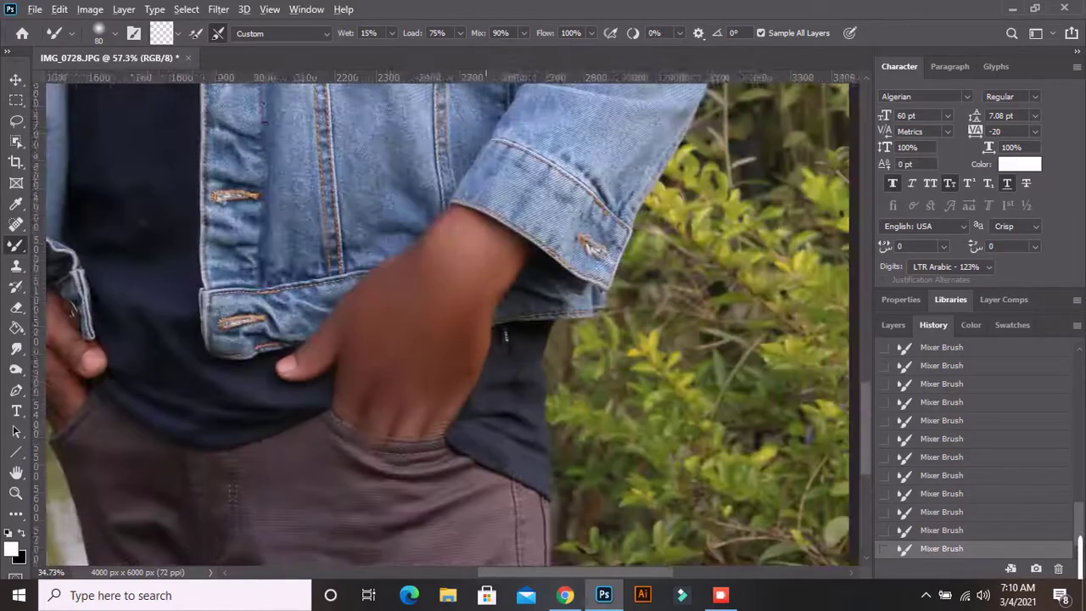
scroll(270, 322, up, 5)
scroll(280, 365, up, 3)
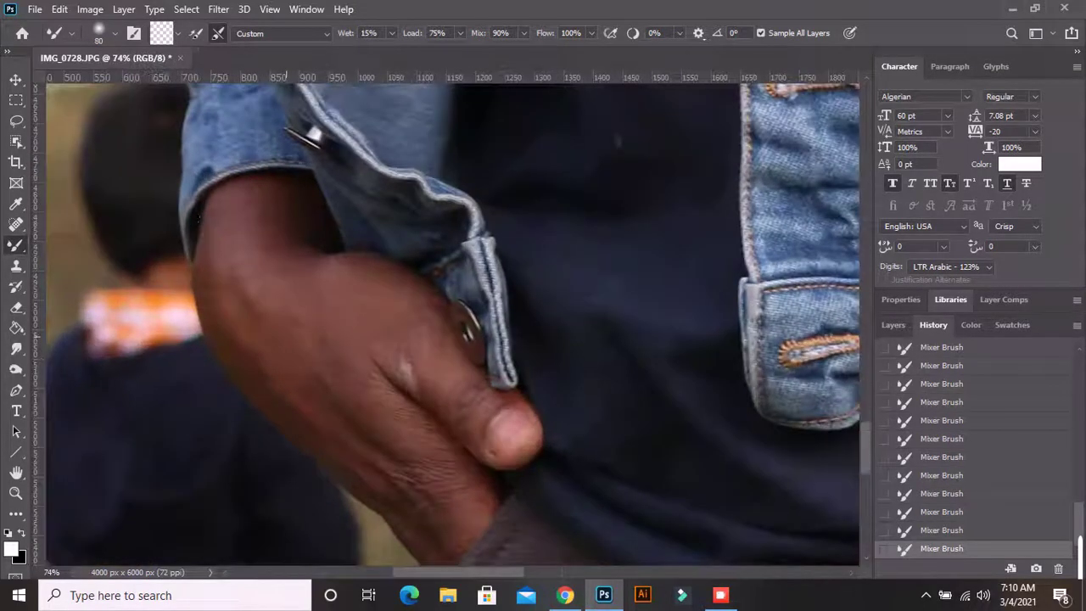
key(bracketright)
key(bracketright)
key(bracketright)
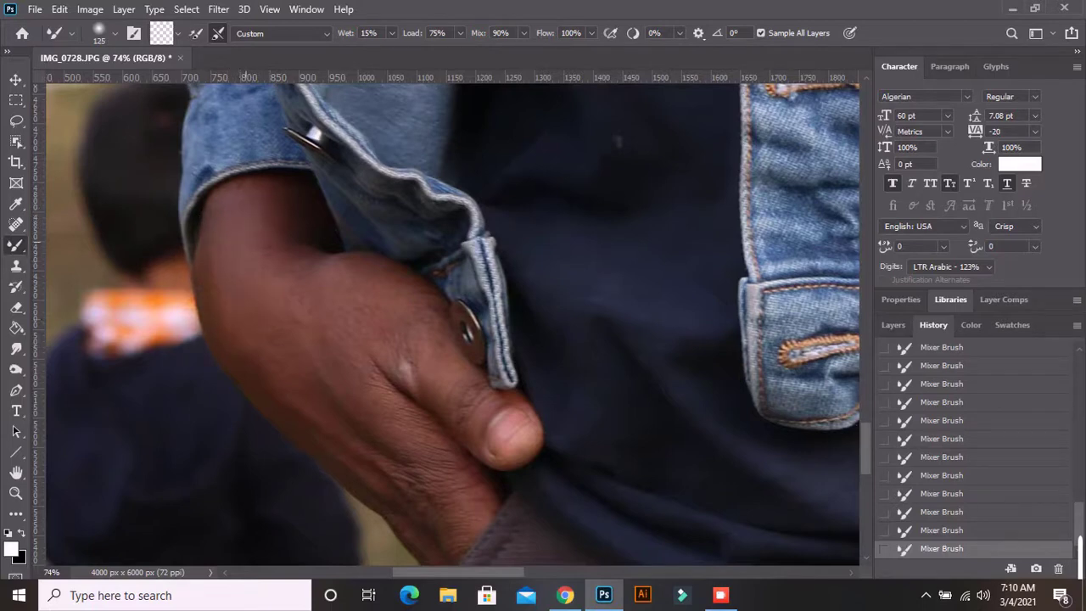
drag(463, 509, 469, 536)
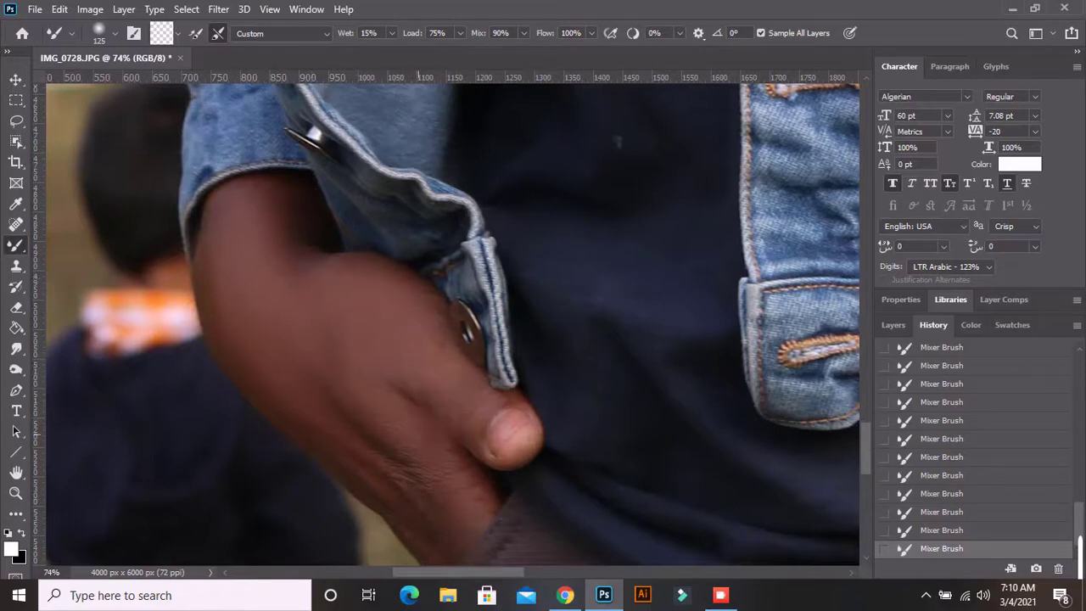
scroll(416, 475, down, 2)
scroll(399, 467, down, 2)
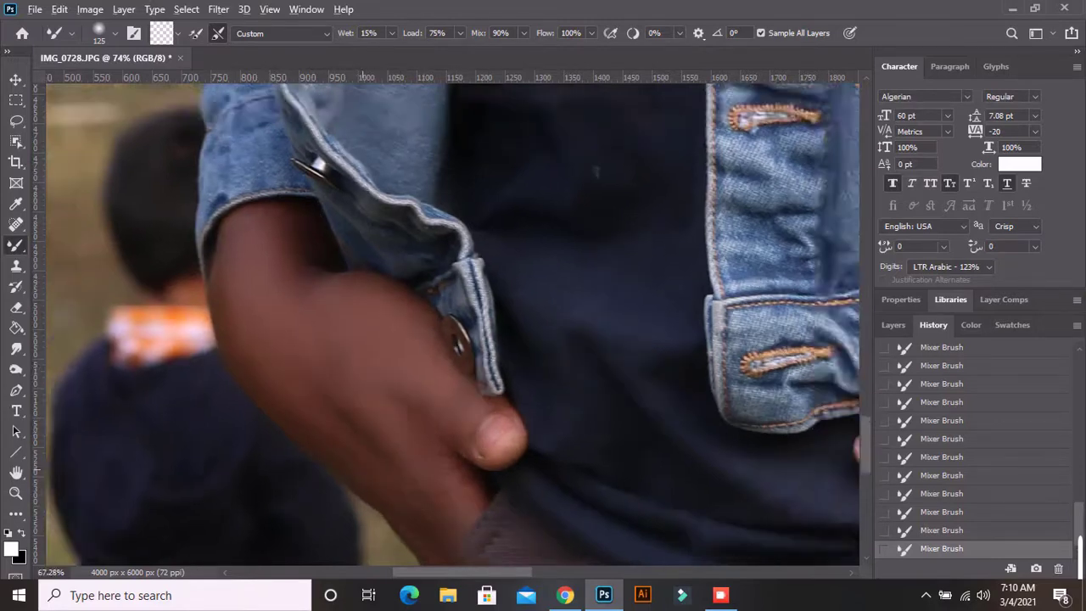
scroll(374, 458, down, 3)
scroll(375, 458, down, 3)
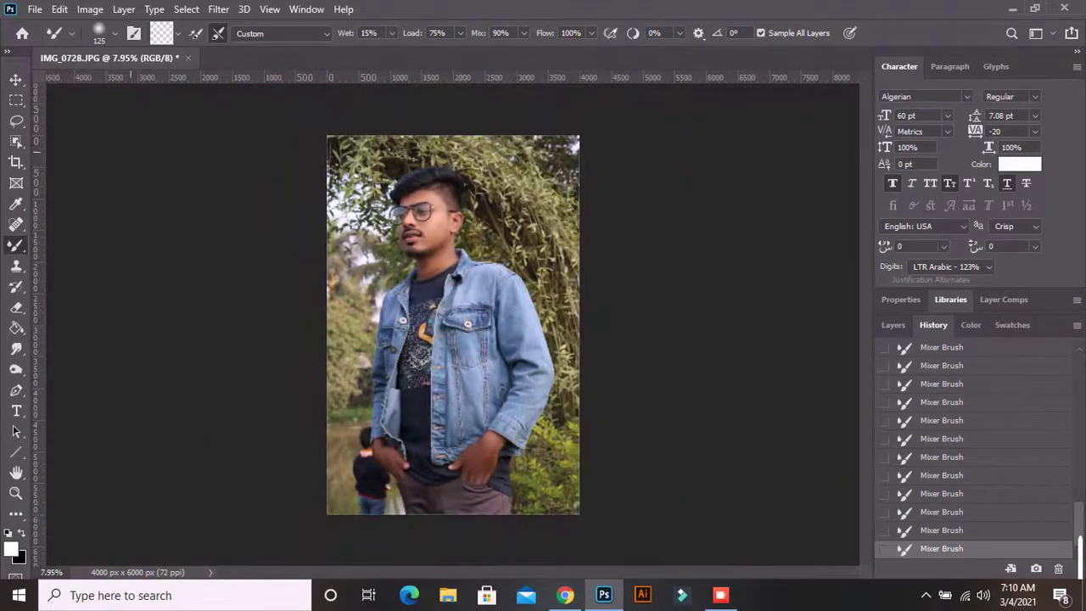
- Show the Layers panel and duplicate the Background photo onto a new Layer 1 with Ctrl+J
click(892, 325)
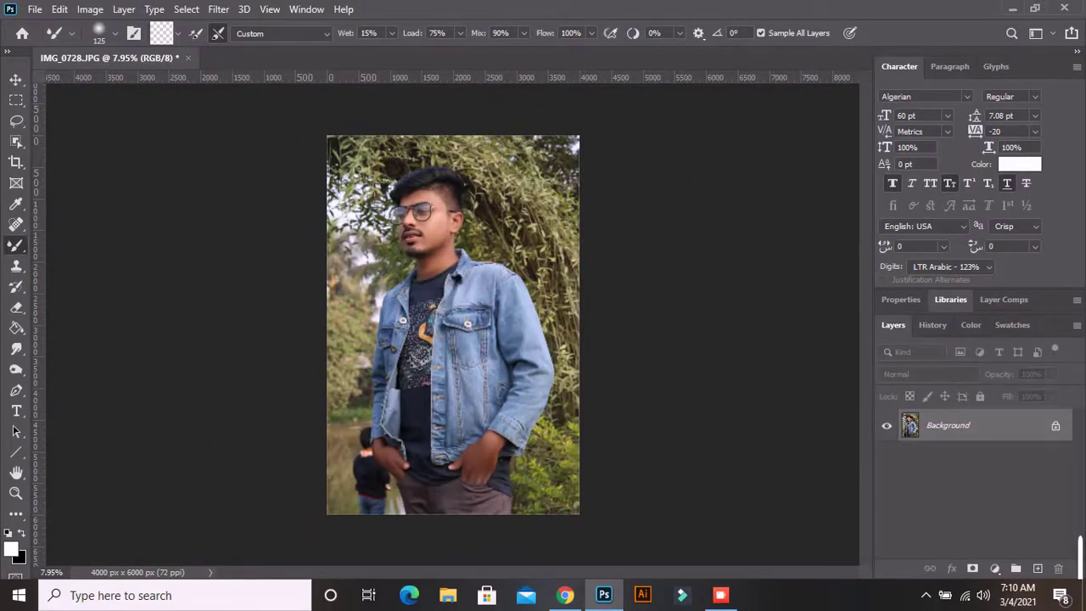
key(ctrl+j)
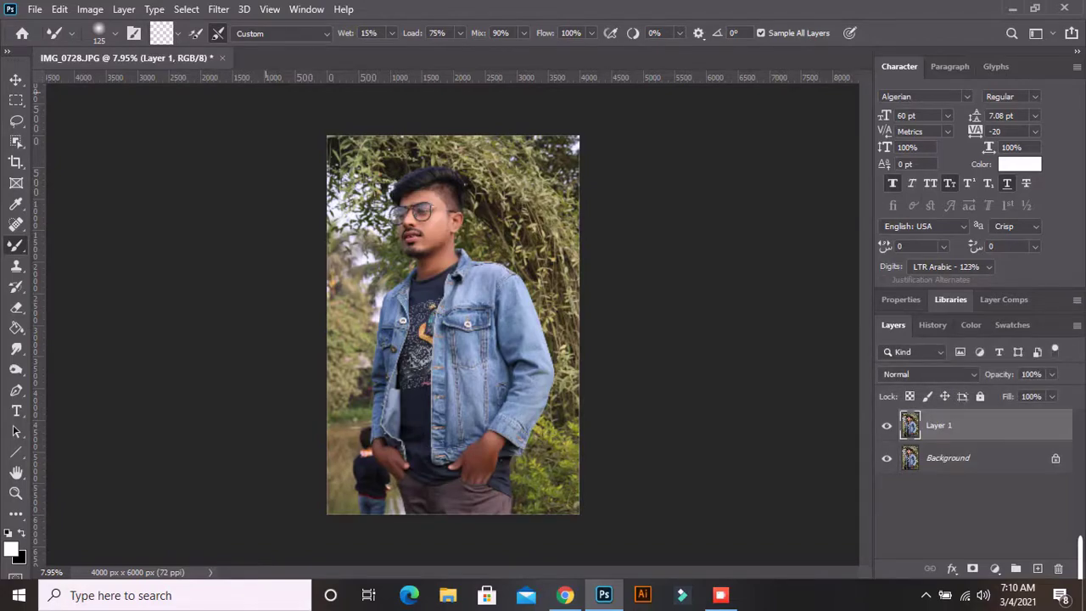
scroll(435, 227, up, 2)
scroll(435, 227, up, 3)
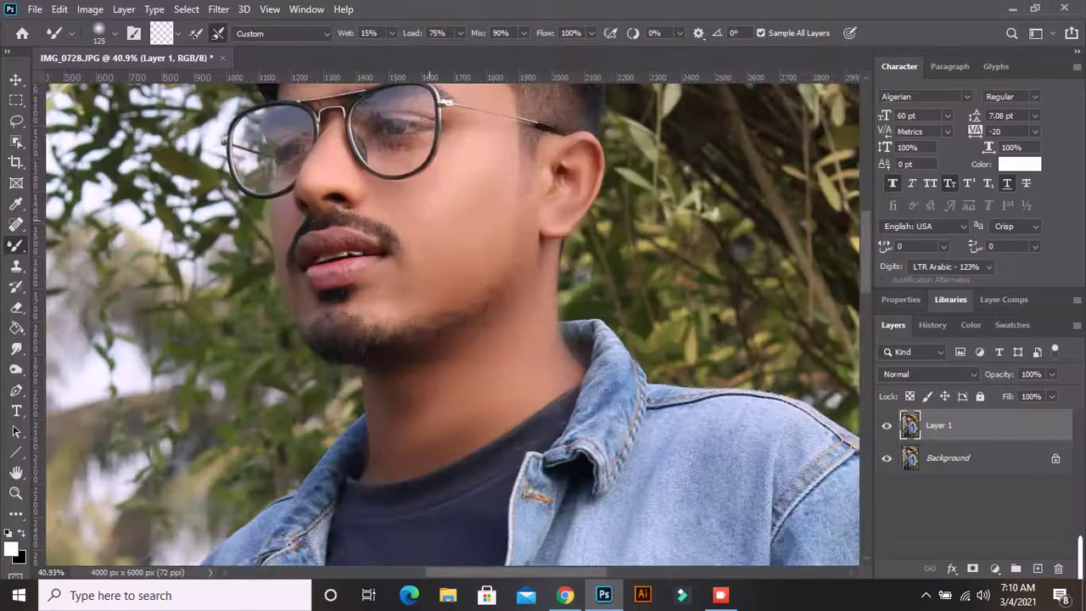
scroll(466, 246, down, 2)
- Open Filter > Camera Raw Filter on the duplicated layer
scroll(466, 246, down, 1)
scroll(432, 238, up, 2)
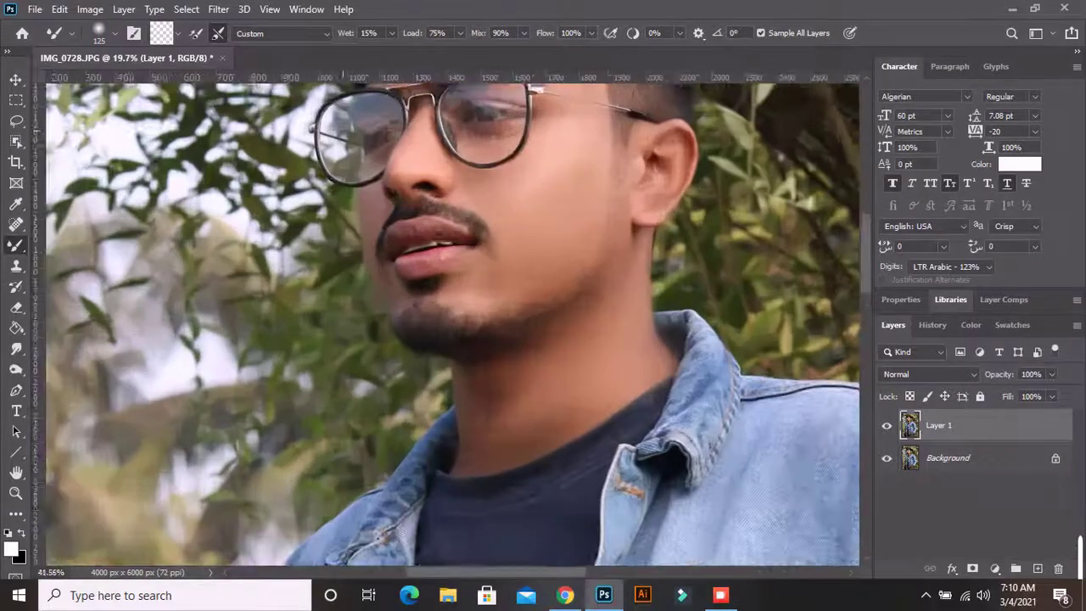
scroll(432, 238, up, 2)
scroll(432, 246, down, 3)
scroll(433, 246, down, 1)
scroll(432, 246, down, 1)
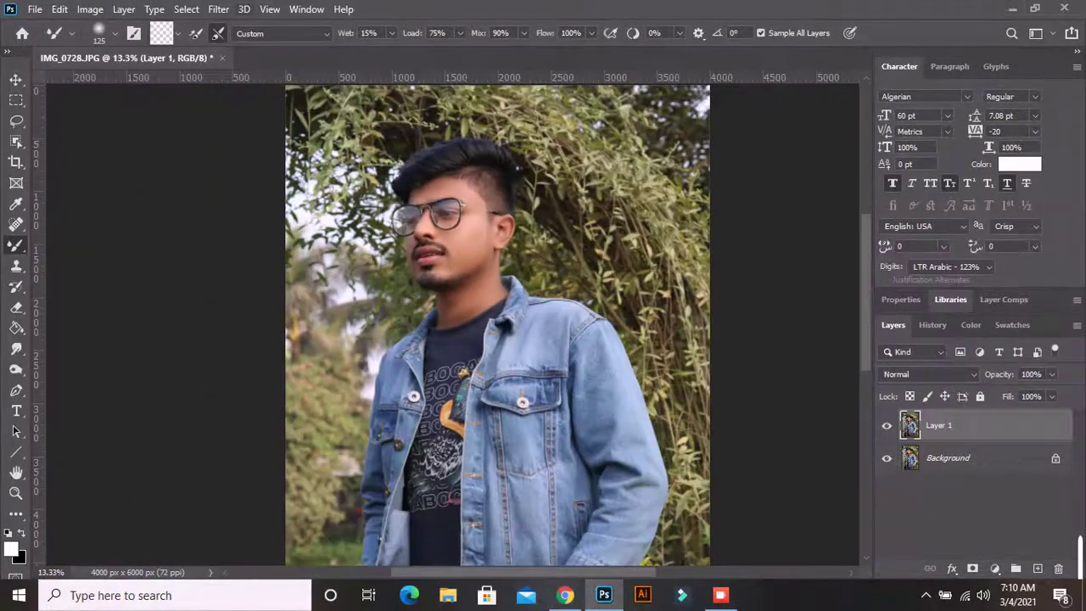
click(218, 10)
click(259, 102)
- In Camera Raw's HSL hue adjustments, shift the Greens hue to +37
key(shift+ctrl+a)
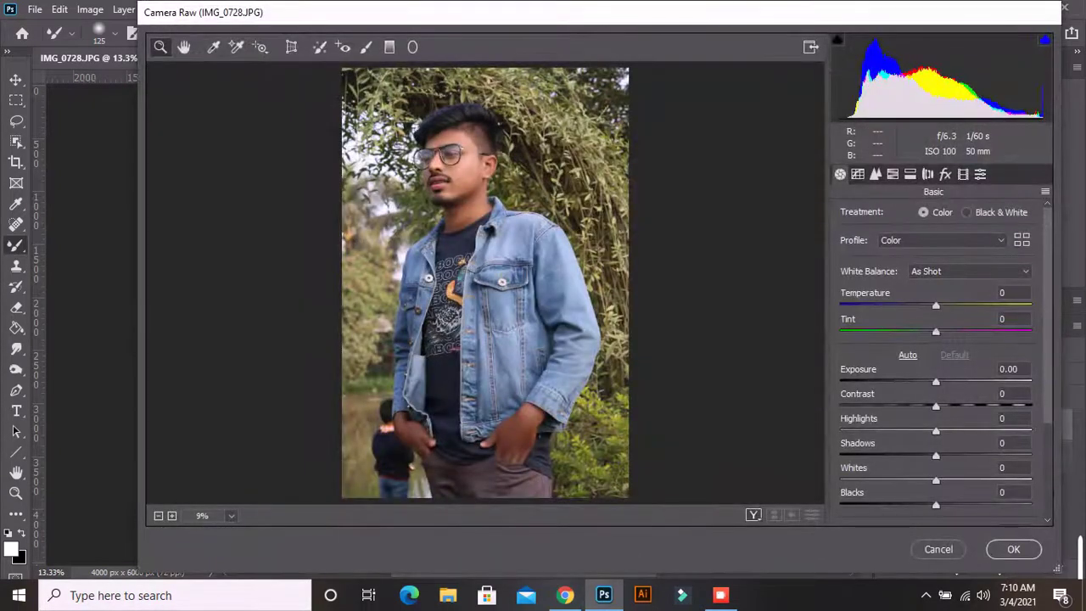
click(892, 174)
click(1014, 340)
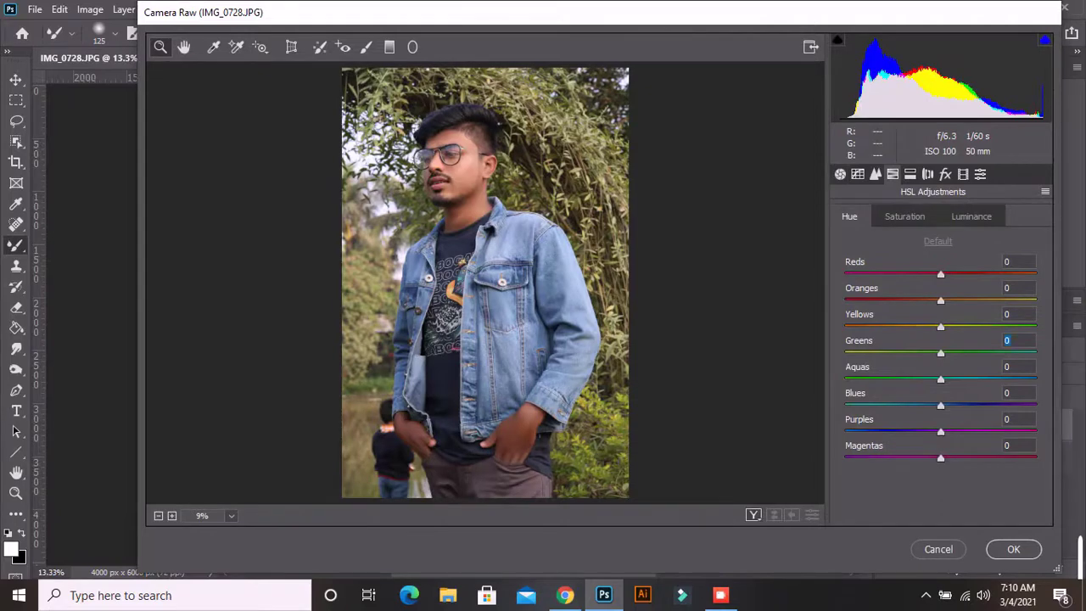
text(54)
key(Return)
key(Up)
text(37)
key(Return)
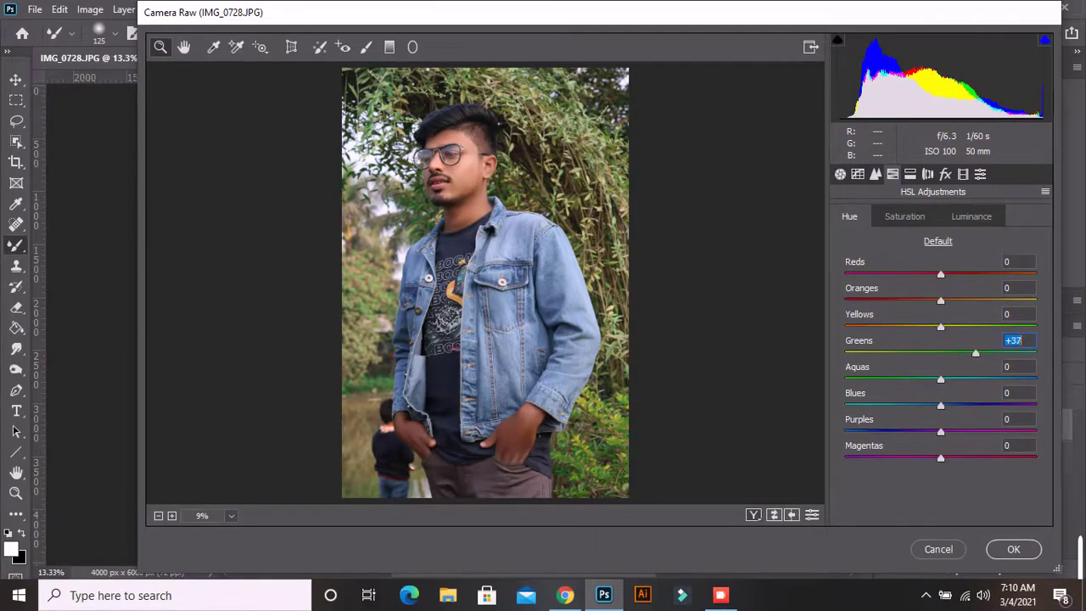
- Lower Oranges saturation to -13 and raise Oranges luminance to +33
click(905, 216)
click(1013, 288)
text(-13)
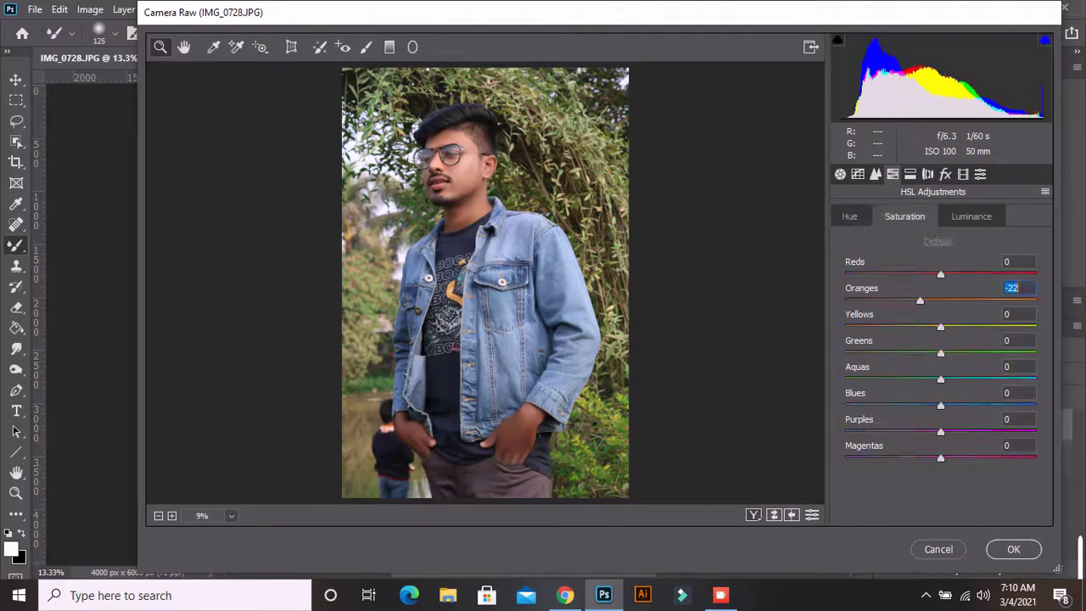
key(Return)
click(970, 216)
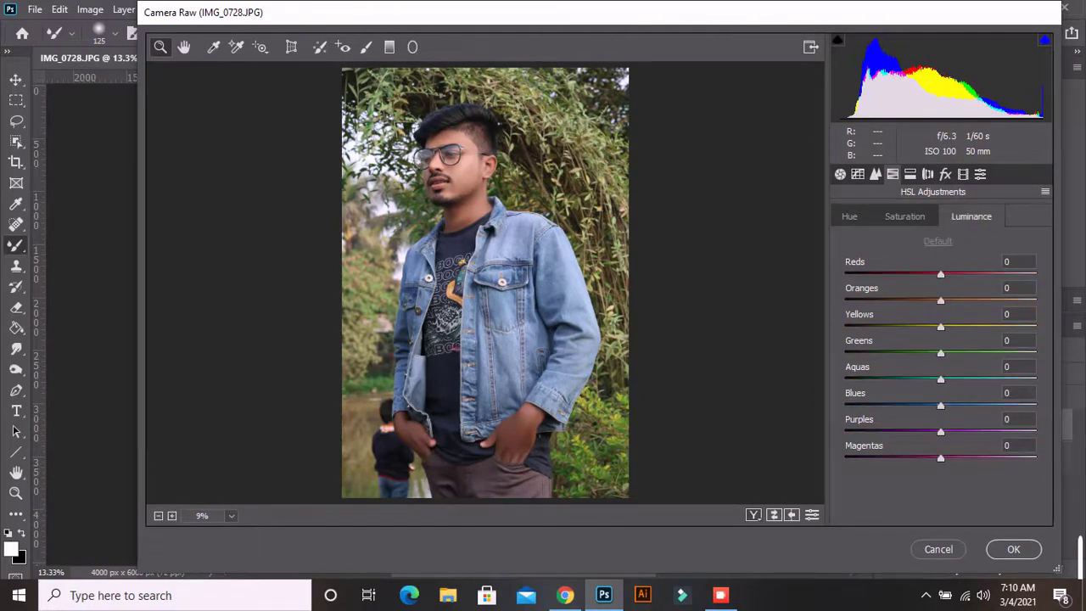
click(1014, 288)
text(33)
key(Return)
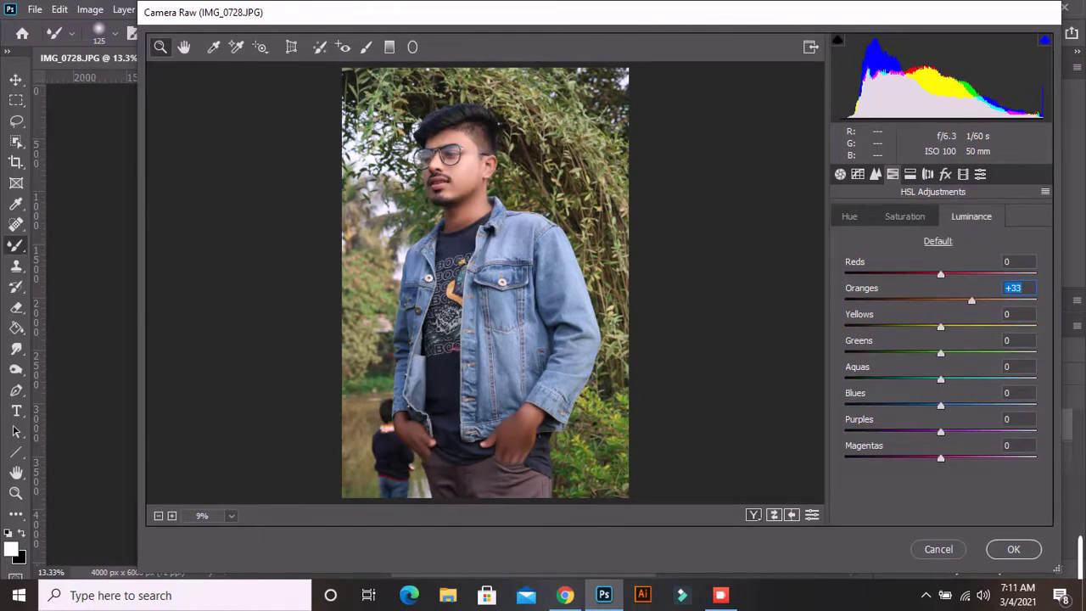
- Push both Greens and Yellows saturation to +100
click(905, 216)
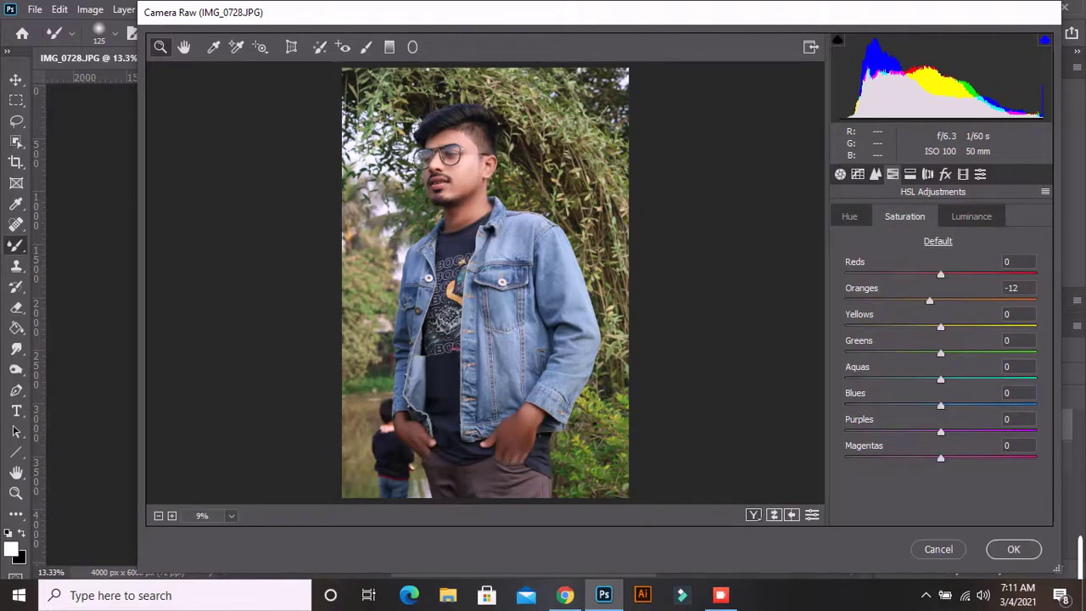
click(1015, 340)
text(100)
key(Return)
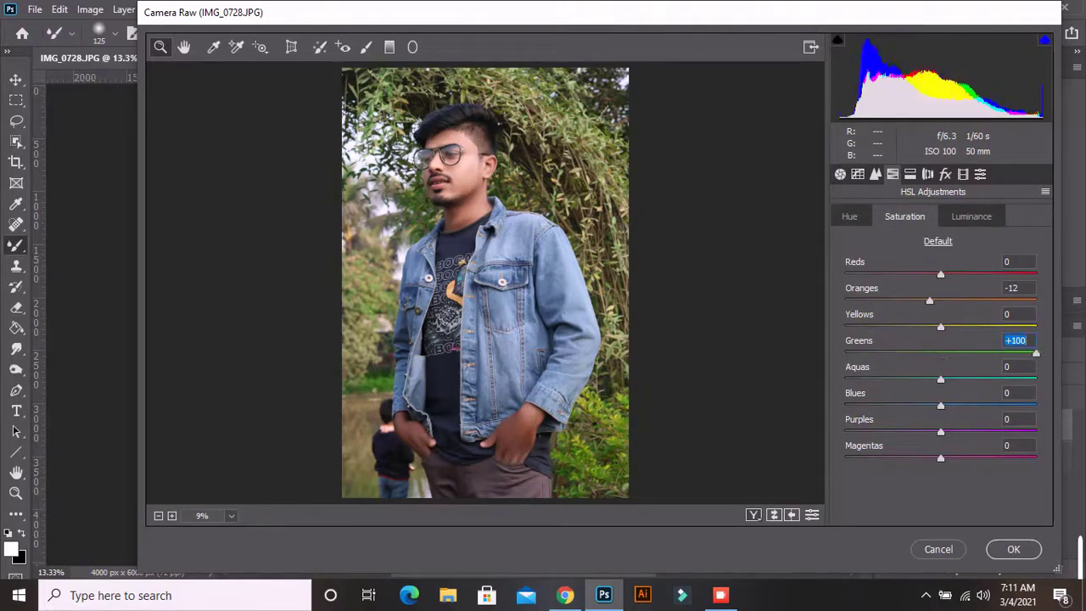
click(1015, 314)
text(100)
key(Return)
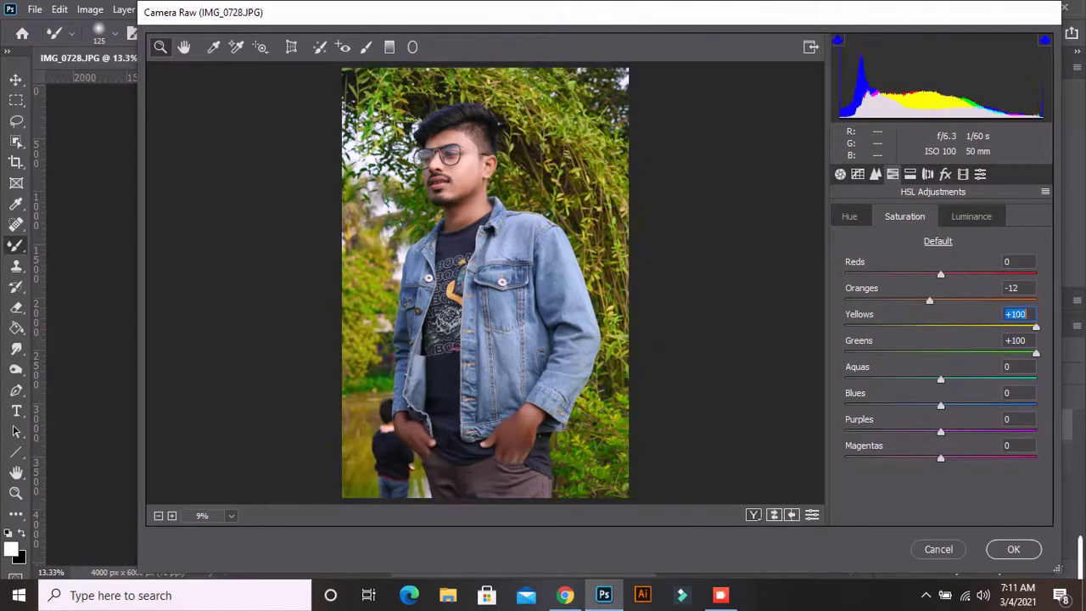
- Set the Greens hue to +77 after trying +100 and -100
click(849, 217)
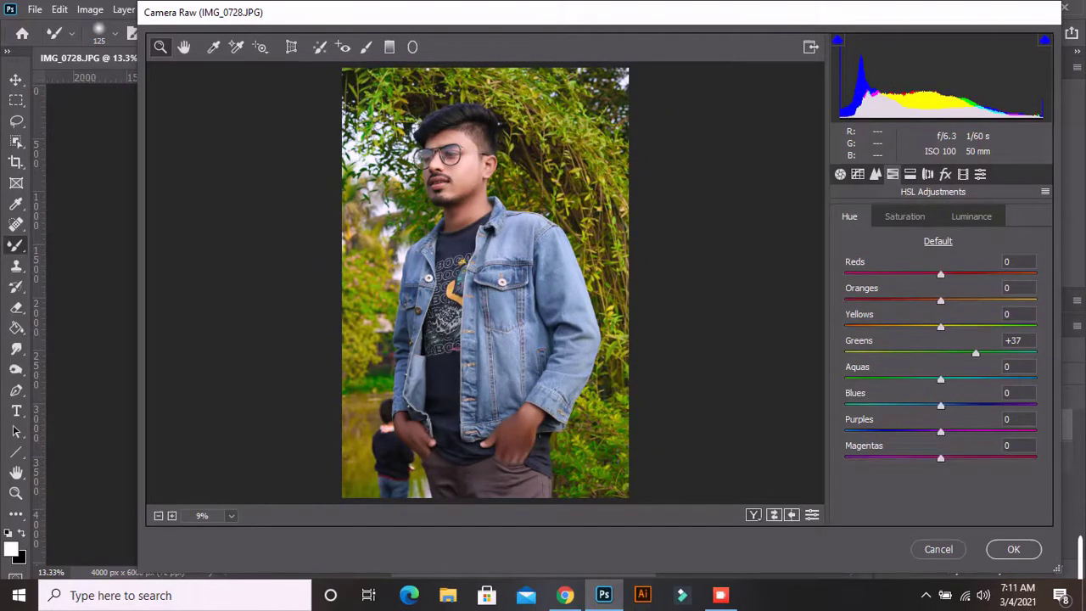
click(1015, 340)
text(100)
key(Return)
text(-100)
key(Return)
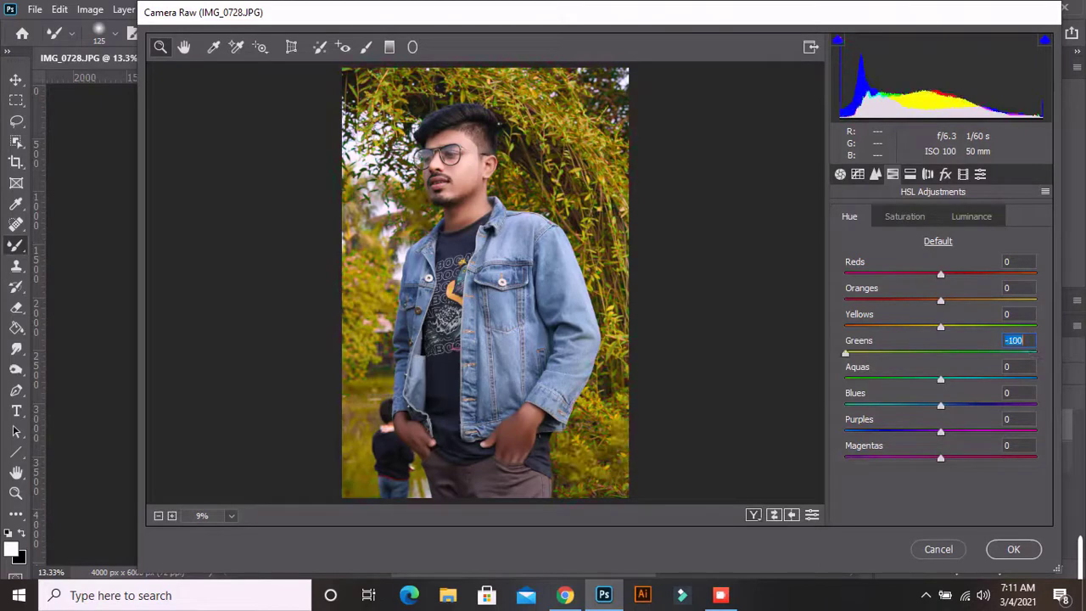
text(77)
key(Return)
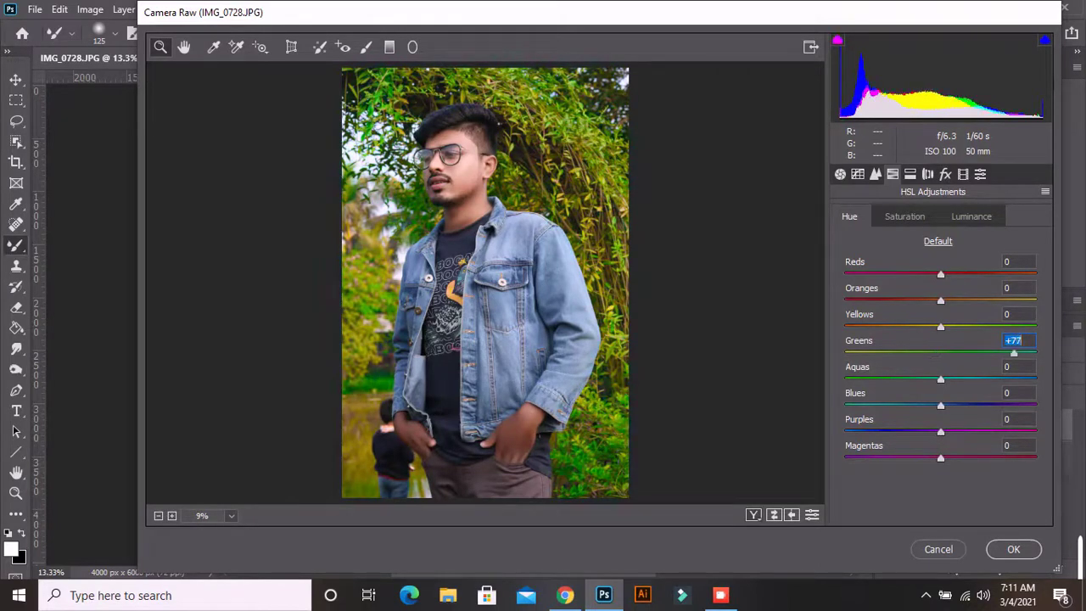
- Shift the Yellows hue to +57 and check the preview at full-photo zoom
click(1014, 313)
text(58)
key(Return)
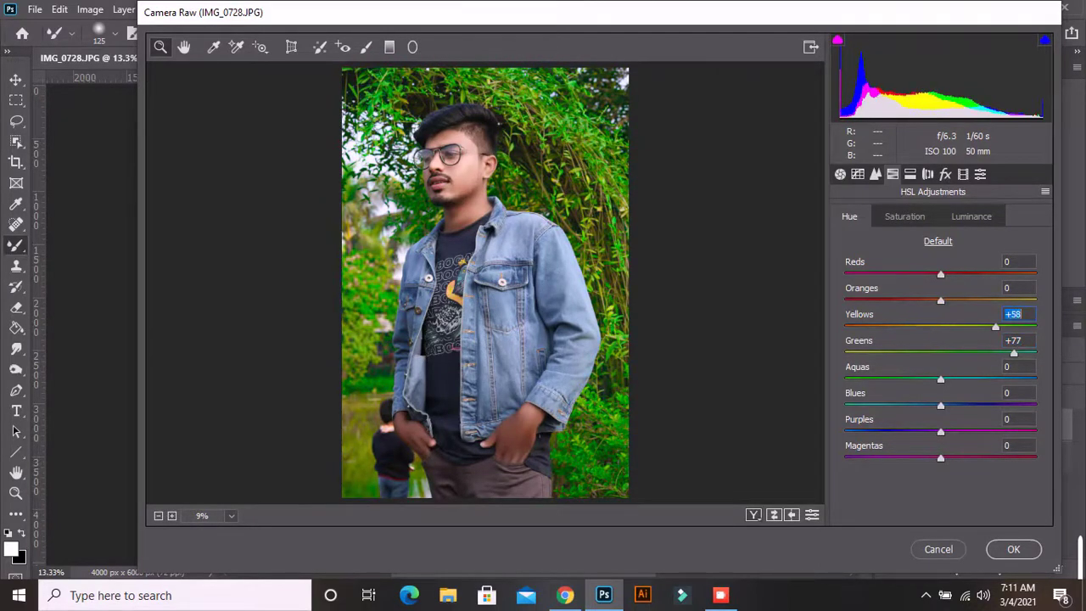
key(Down)
drag(479, 279, 475, 280)
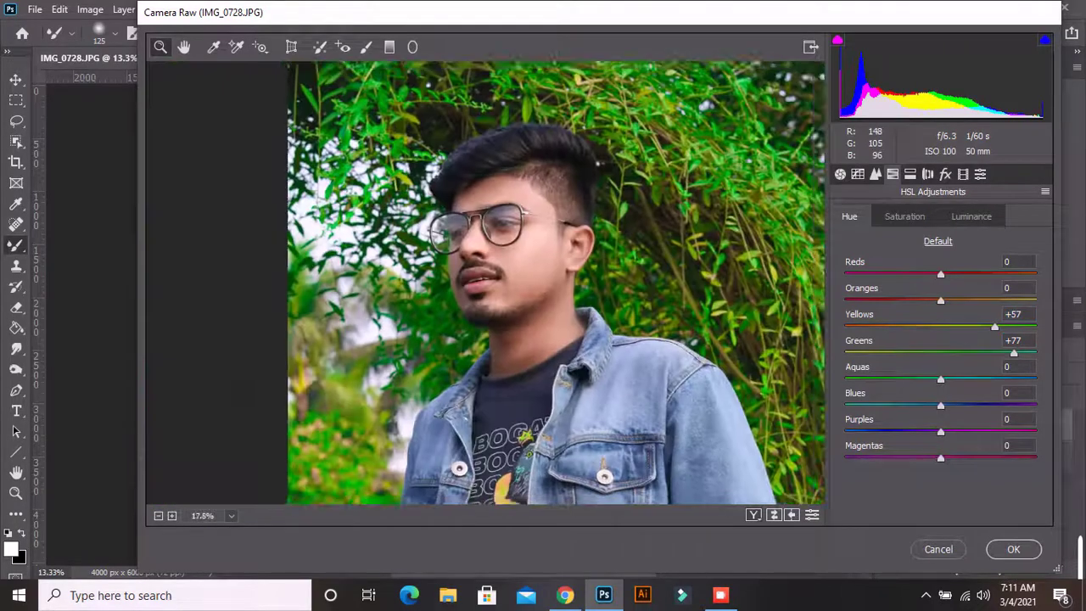
key(ctrl+minus)
key(ctrl+minus)
key(ctrl+minus)
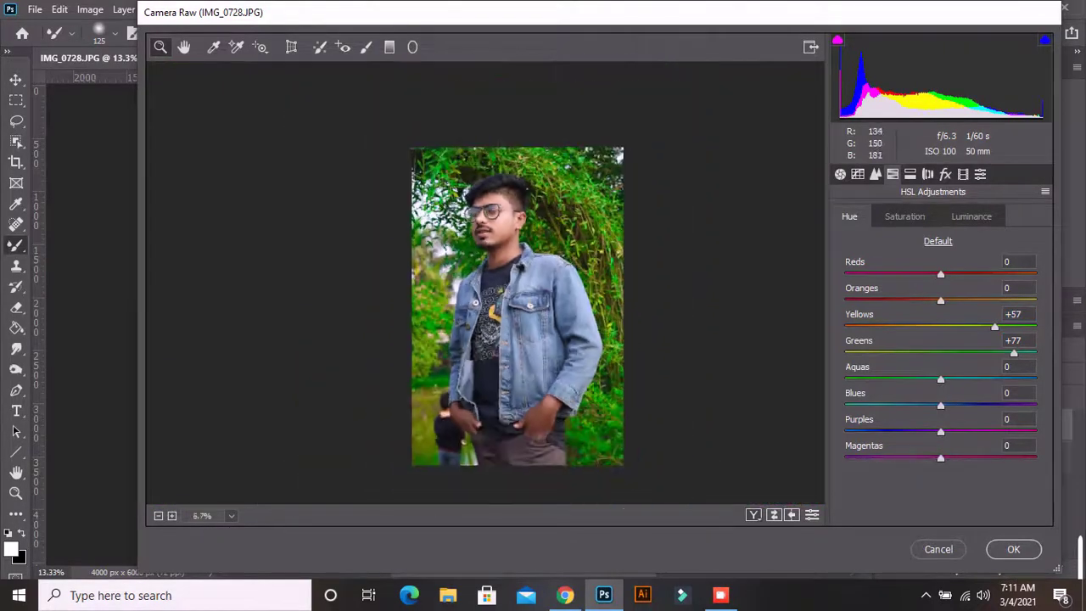
key(ctrl+minus)
- Raise Exposure to +0.15 in Camera Raw's Basic panel
click(972, 217)
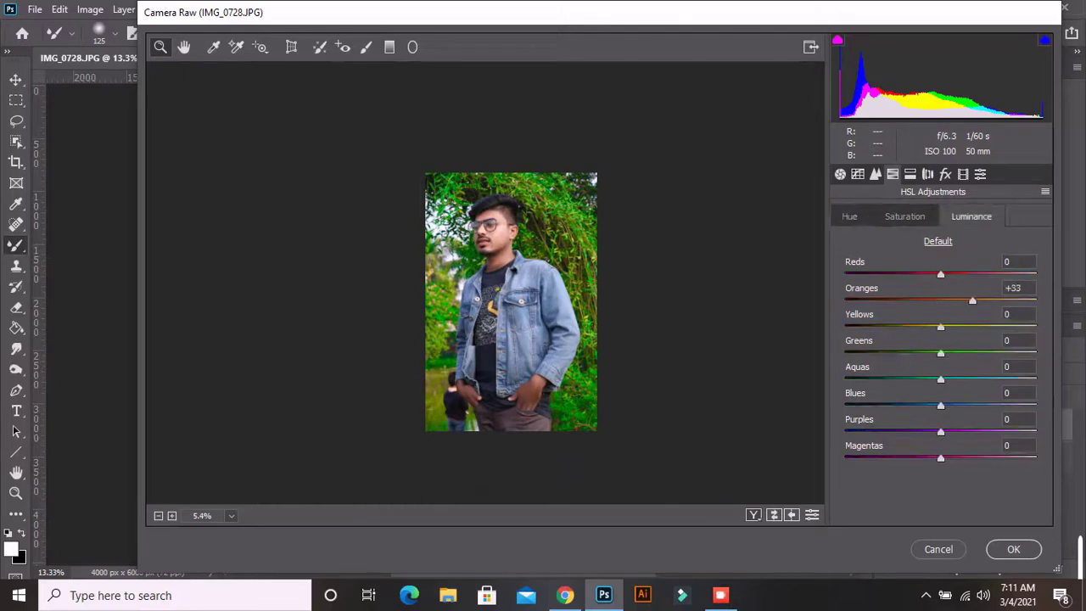
key(ctrl+alt+1)
scroll(933, 365, down, 3)
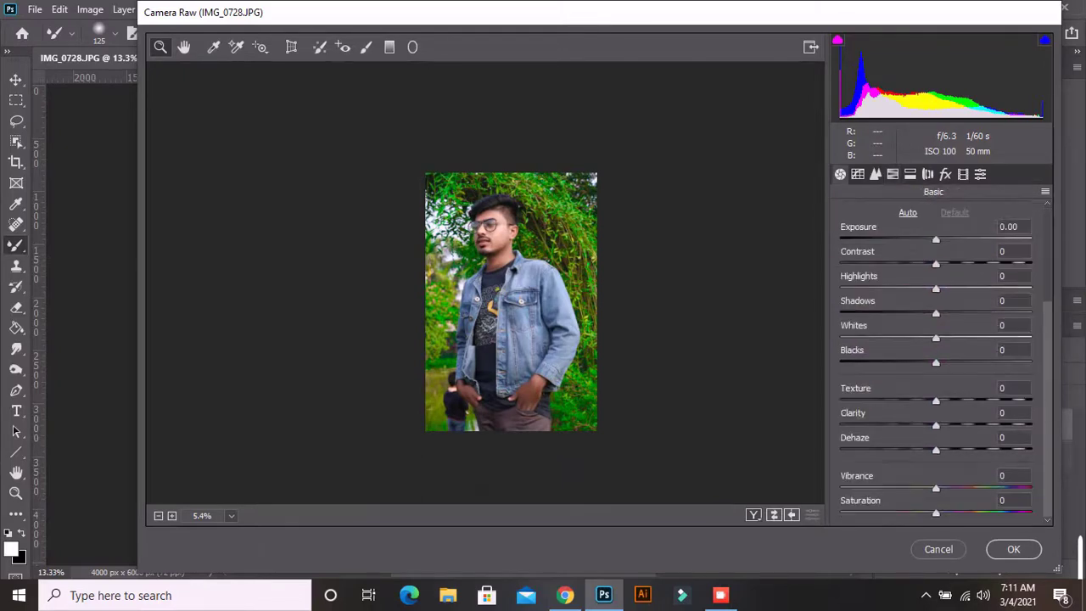
key(Up)
key(Up)
key(Up)
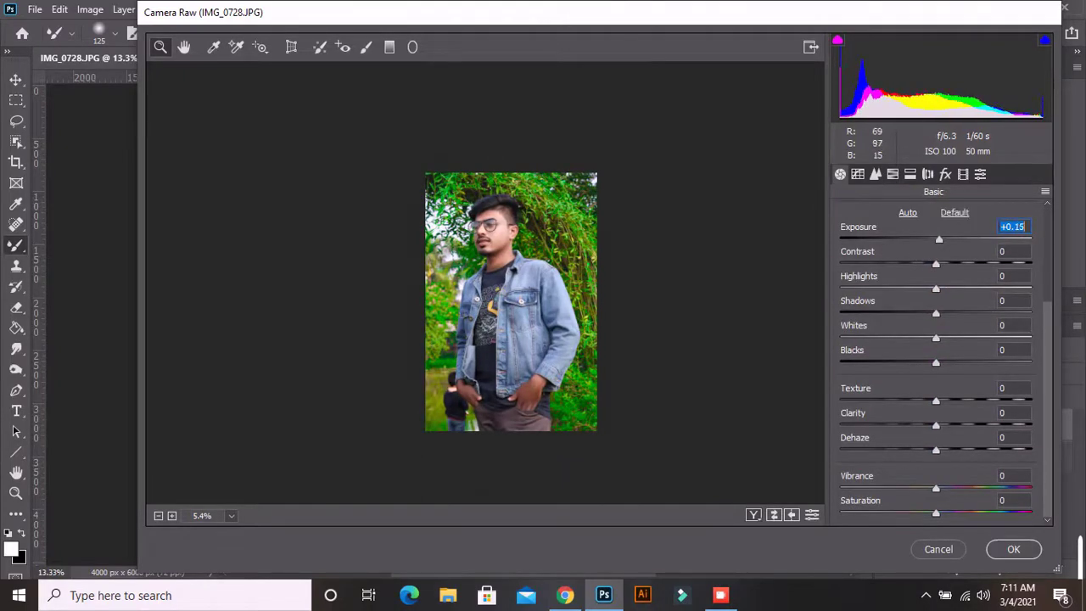
key(ctrl+plus)
key(ctrl+minus)
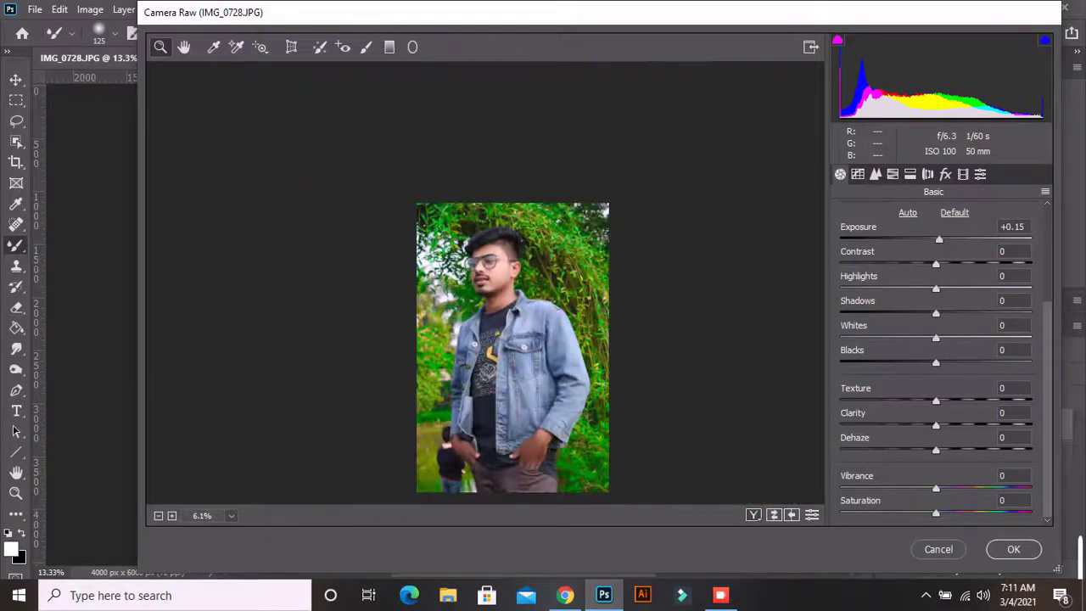
- Darken Blues luminance to -31 and boost Blues saturation to +93
key(ctrl+alt+4)
click(1018, 393)
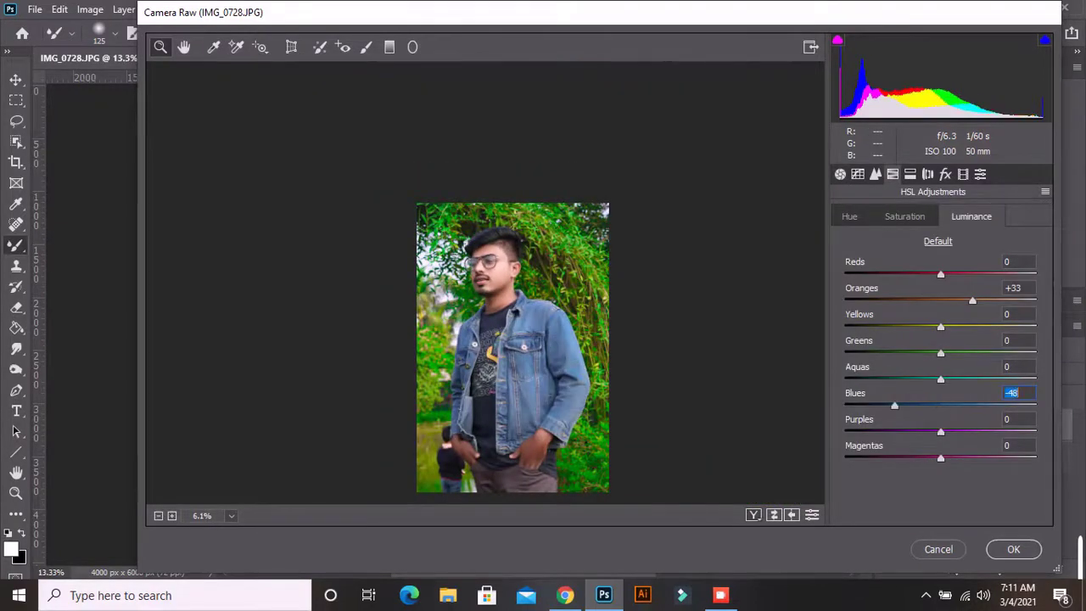
key(Up)
key(Up)
key(Up)
text(-31)
key(Return)
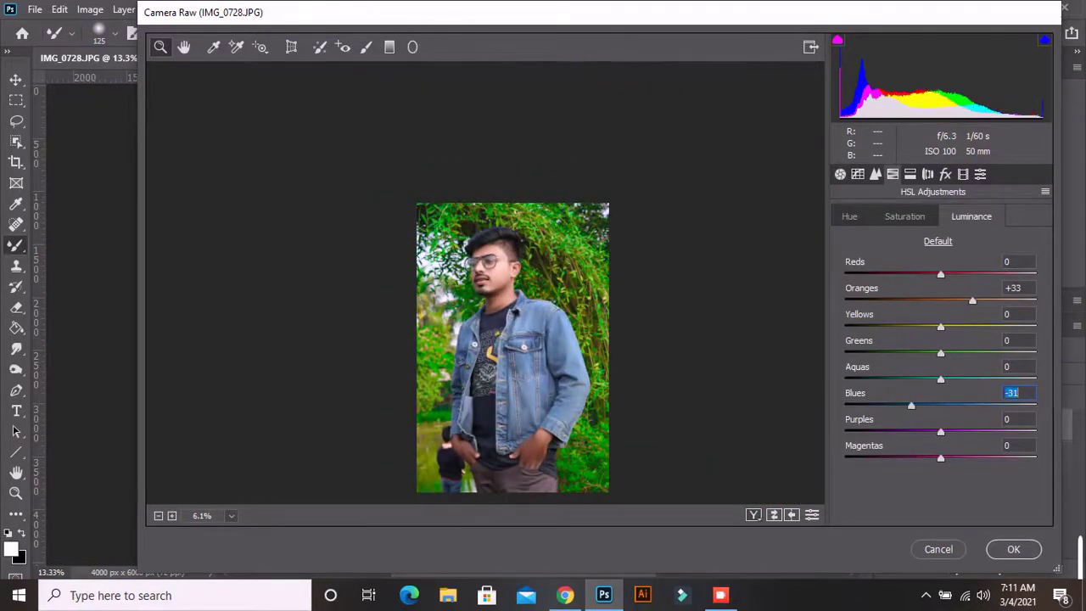
click(905, 216)
click(1018, 392)
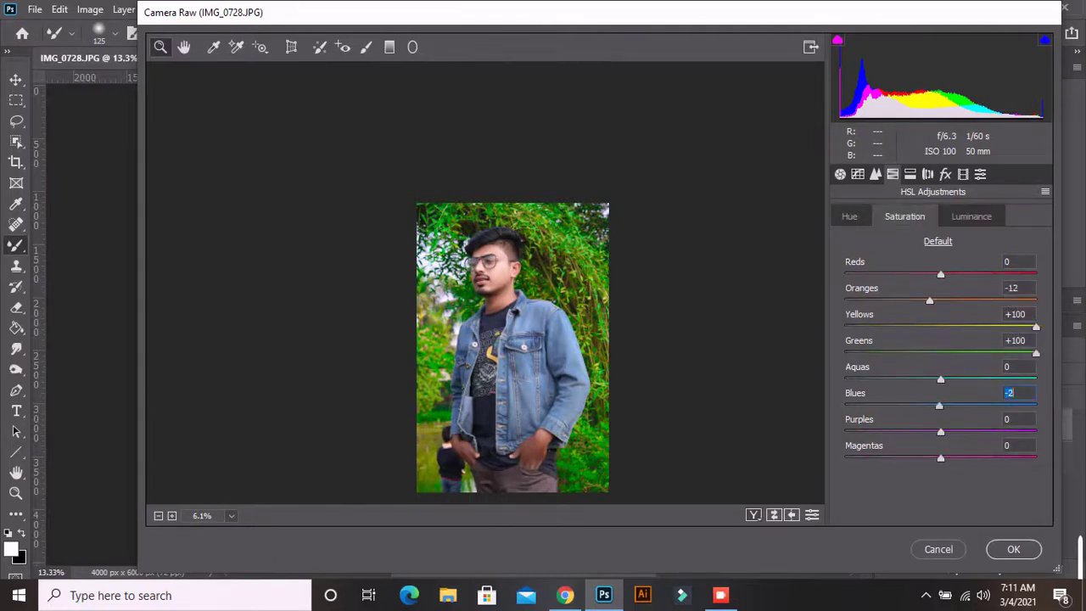
text(97)
key(Return)
key(Down)
key(Down)
key(Down)
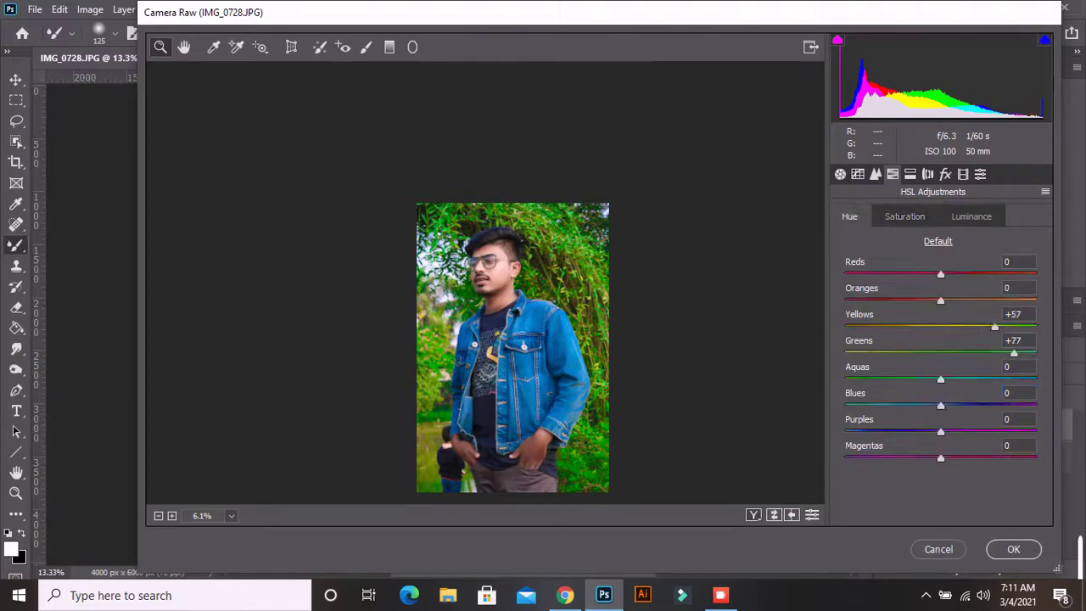
- Set Blacks to -20 and add a little Clarity in the Basic panel
key(ctrl+alt+1)
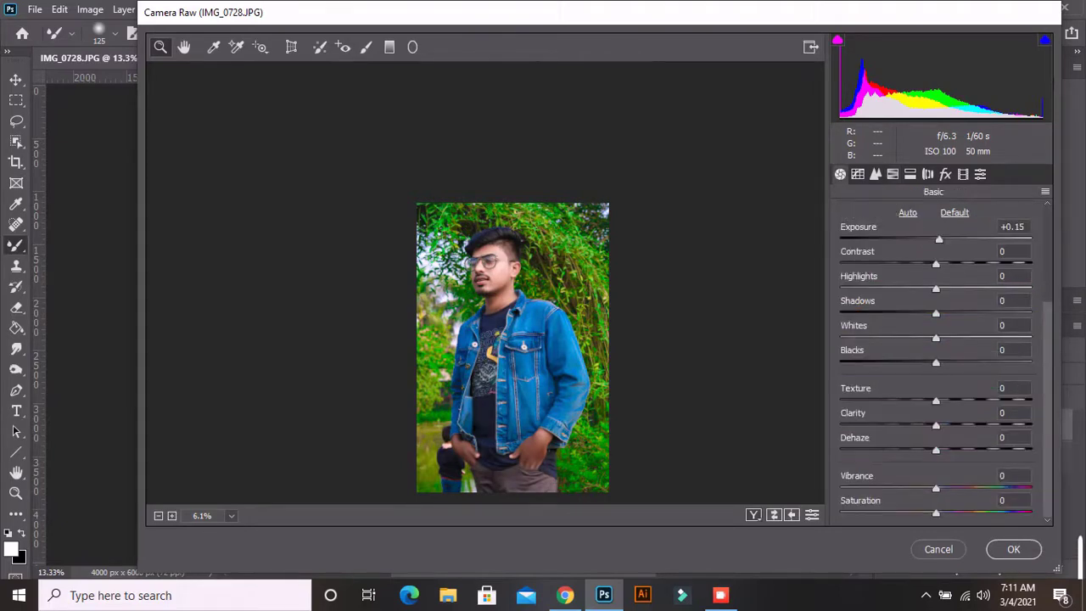
click(1012, 350)
text(-20)
key(Return)
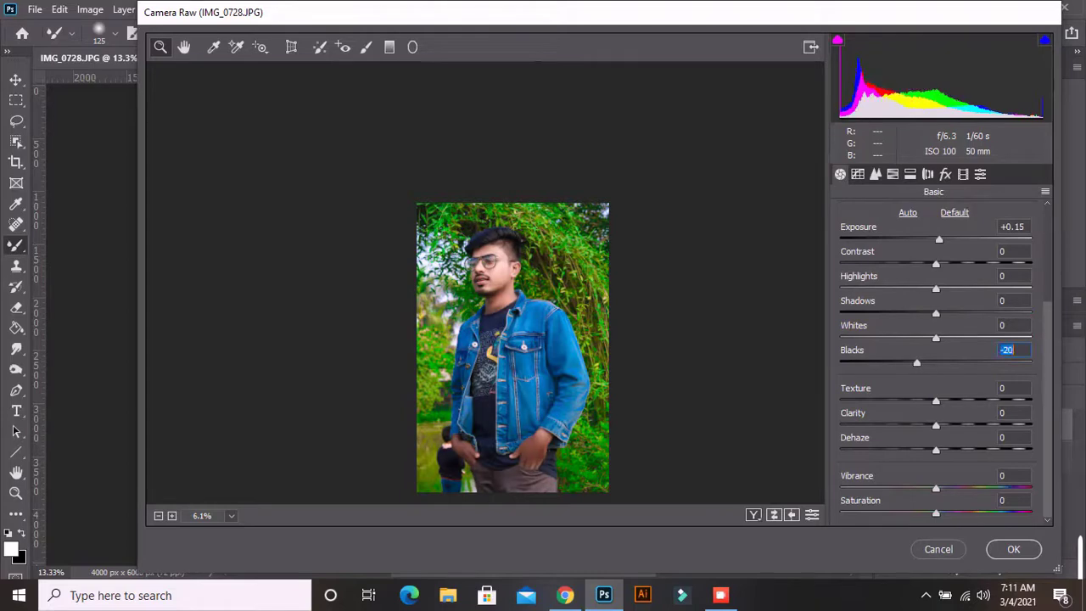
click(1012, 413)
key(Up)
key(Up)
key(Up)
key(Up)
key(Up)
key(Up)
key(Up)
key(Up)
key(Up)
- Apply the Camera Raw grade to Layer 1 and close the filter
key(Return)
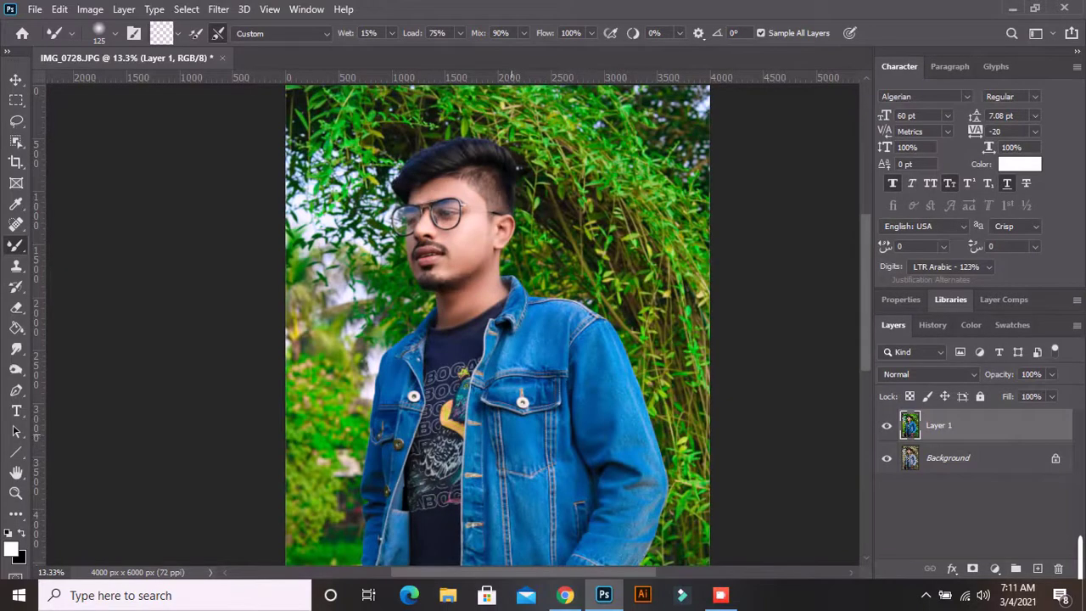
scroll(390, 212, down, 3)
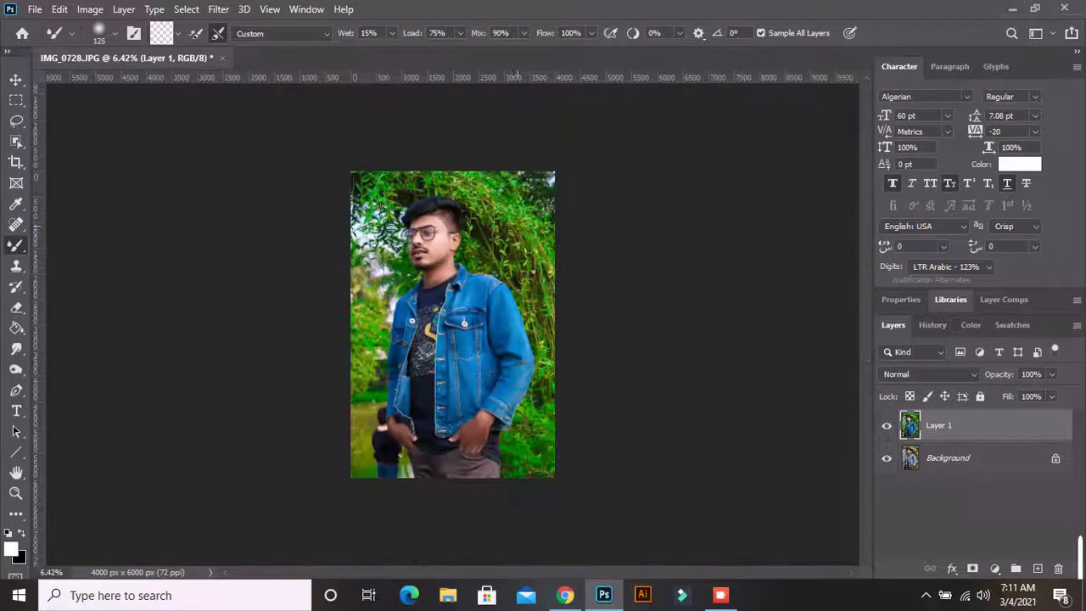
scroll(390, 212, up, 1)
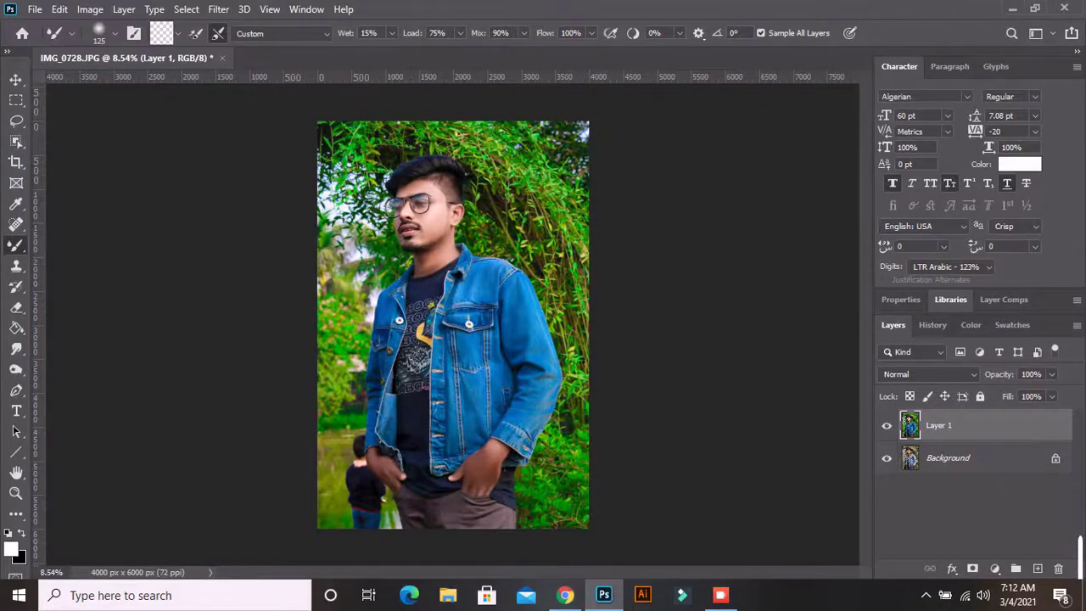
- Toggle Layer 1's visibility off and on to compare the grade with the original
click(886, 425)
click(887, 425)
scroll(426, 208, up, 3)
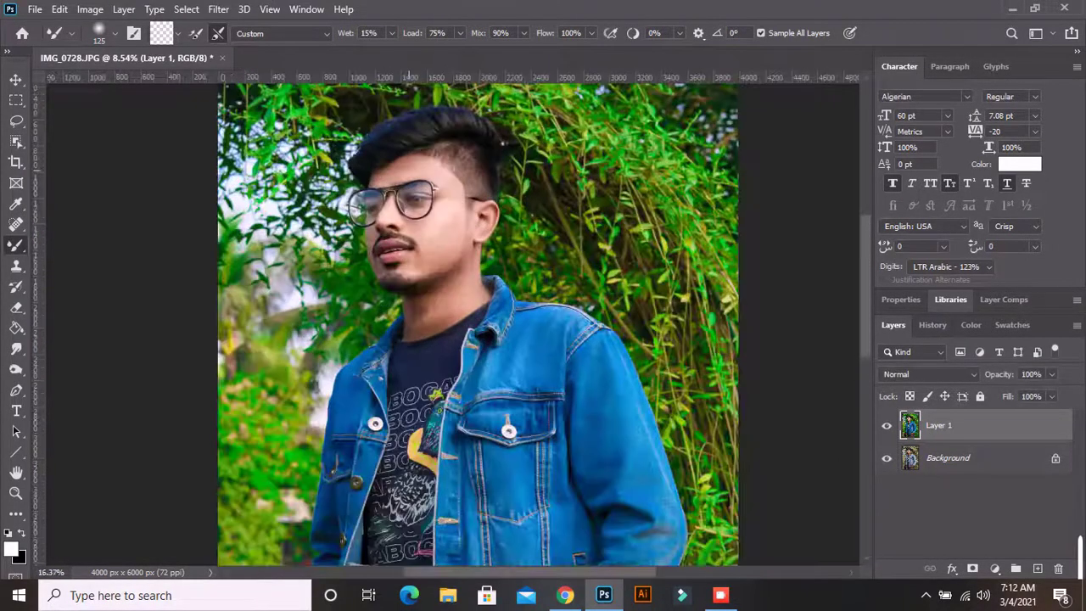
scroll(407, 212, up, 2)
scroll(424, 212, down, 3)
scroll(445, 212, down, 3)
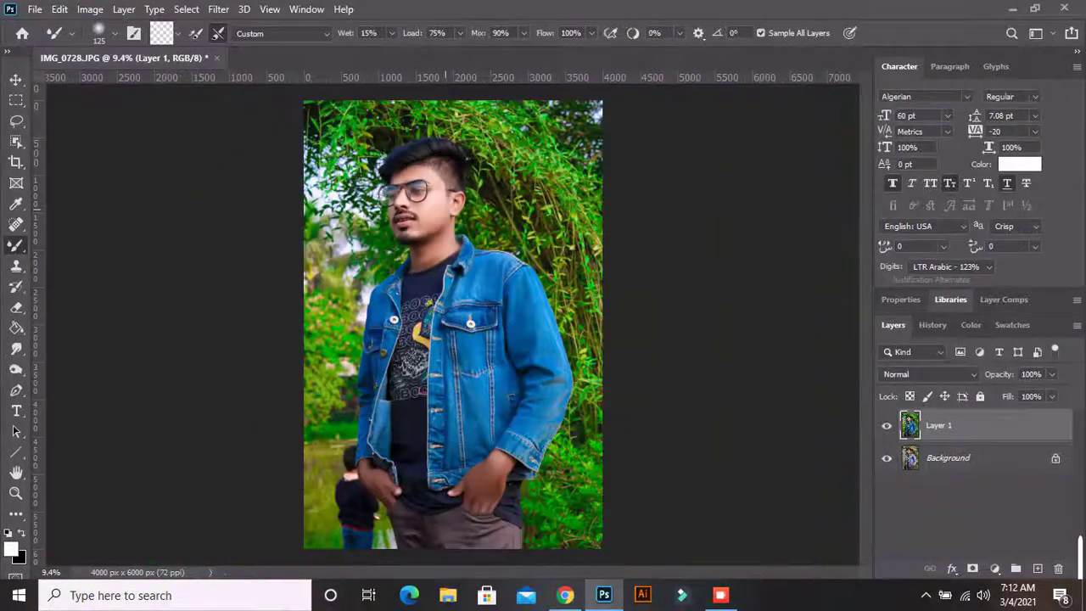